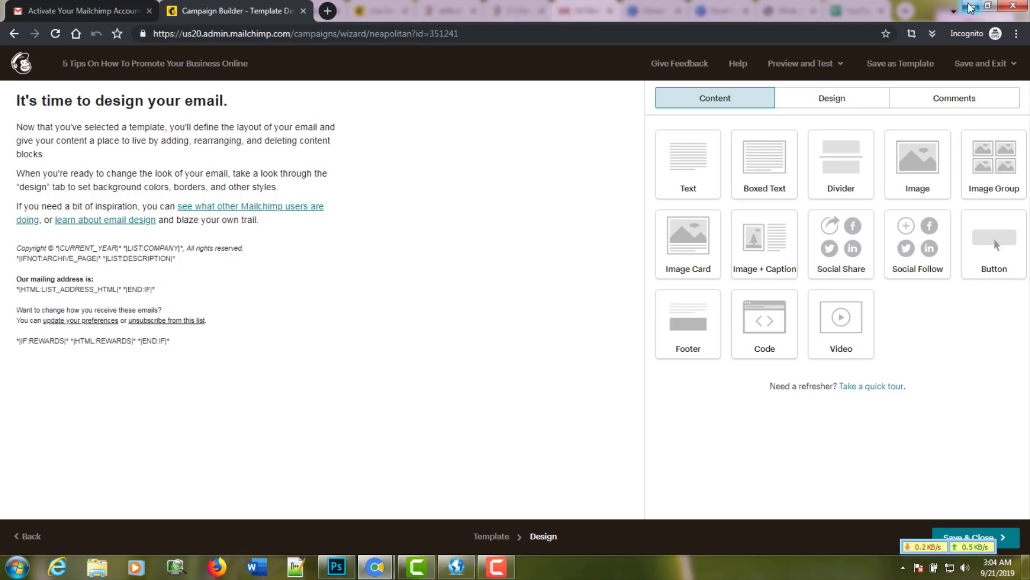
Switch to Canva and bring up the "5 tips to promote your business online" email header design
{"action": "left_click", "coordinate": [970, 7]}
{"action": "left_click", "coordinate": [653, 11]}
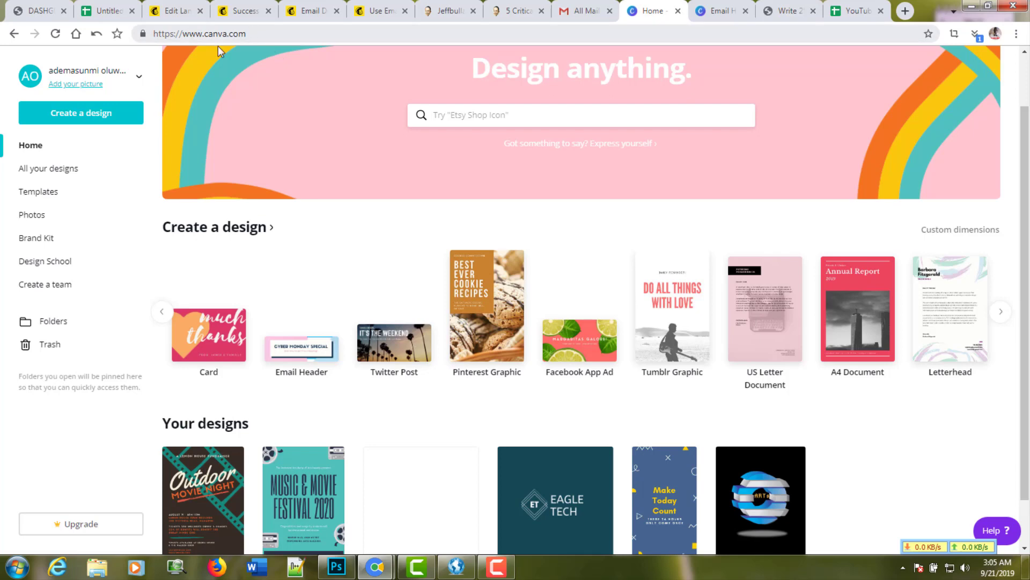
{"action": "left_click", "coordinate": [708, 13]}
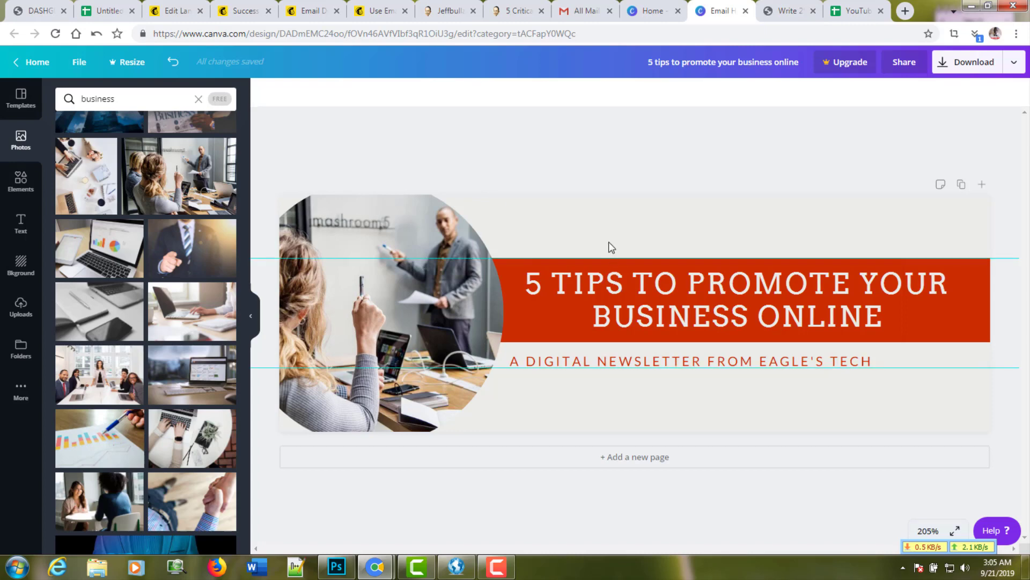
Connect Canva to the Mailchimp account with the prefilled login and save the header design to the Mailchimp files
{"action": "left_click", "coordinate": [1014, 63]}
{"action": "left_click", "coordinate": [915, 174]}
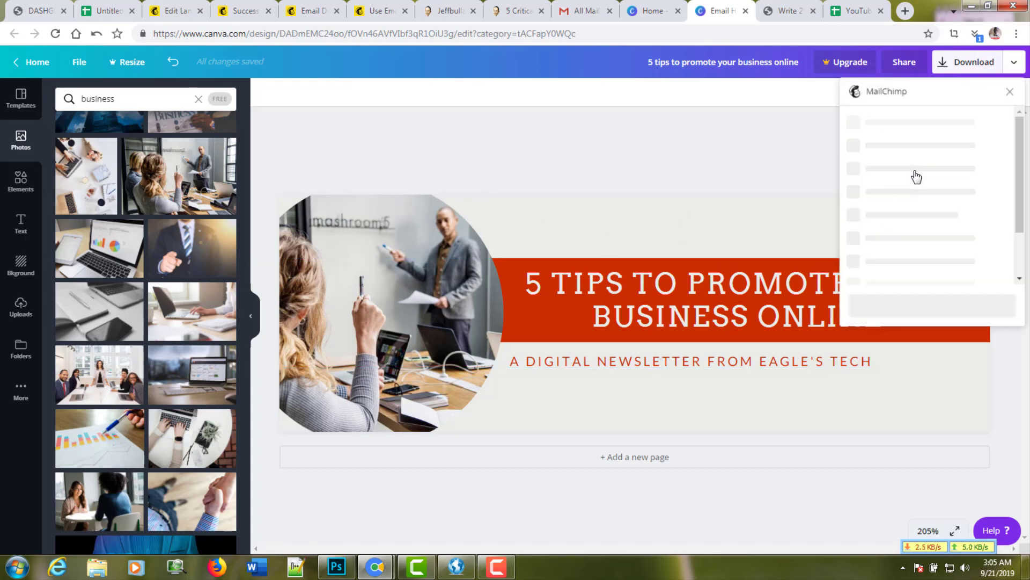
{"action": "left_click", "coordinate": [916, 296]}
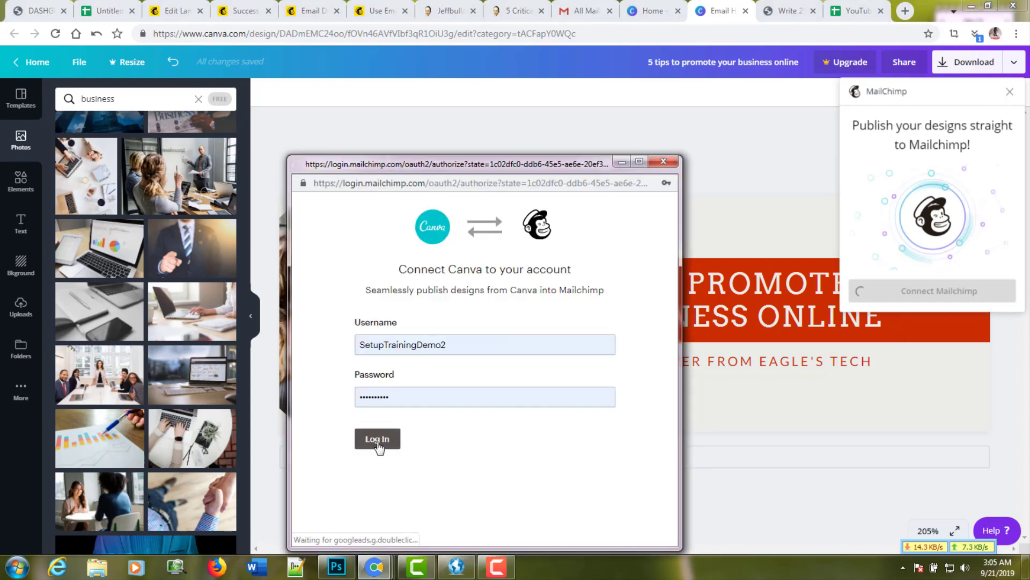
{"action": "left_click", "coordinate": [378, 443]}
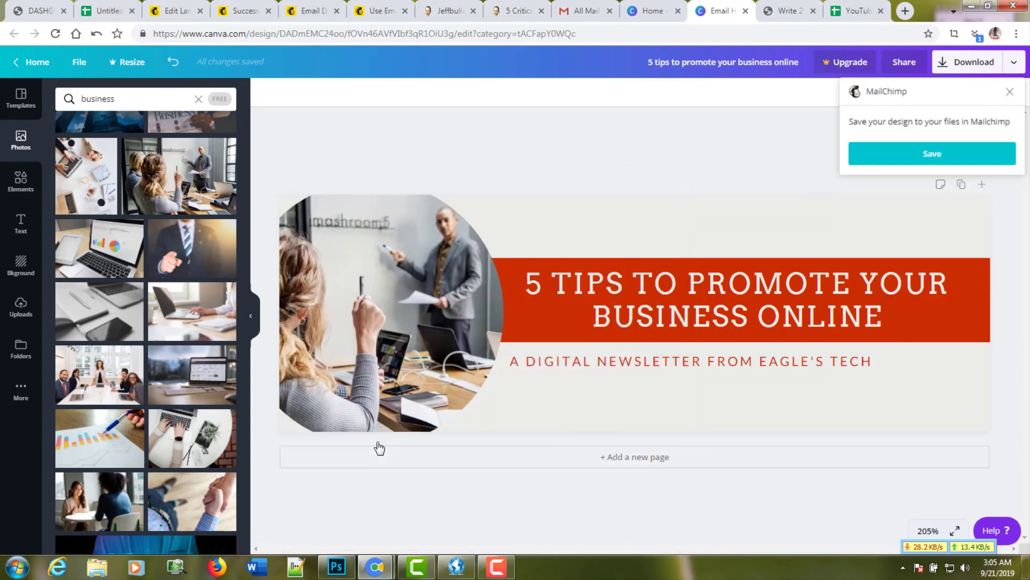
{"action": "left_click", "coordinate": [951, 160]}
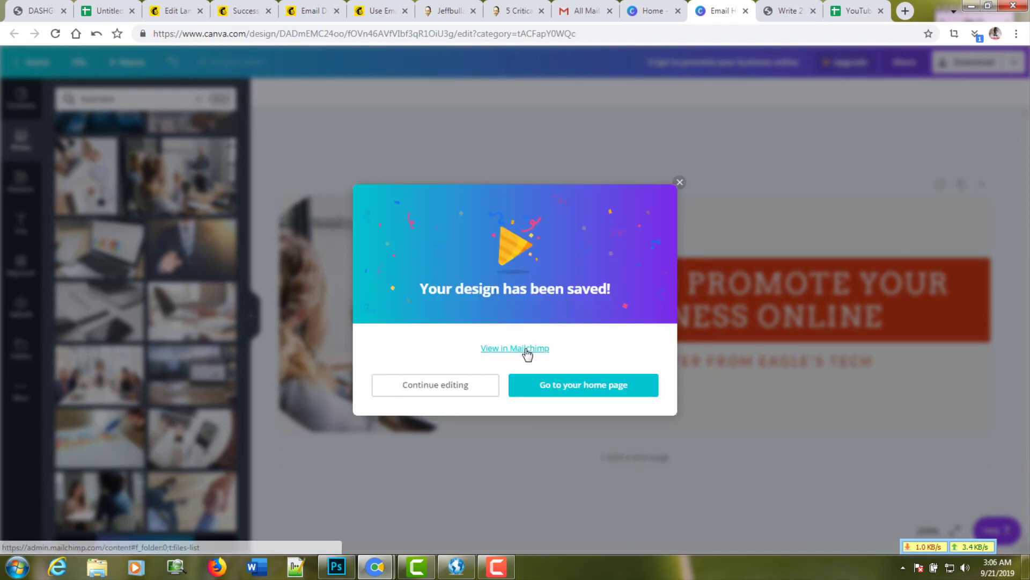
{"action": "left_click", "coordinate": [680, 182]}
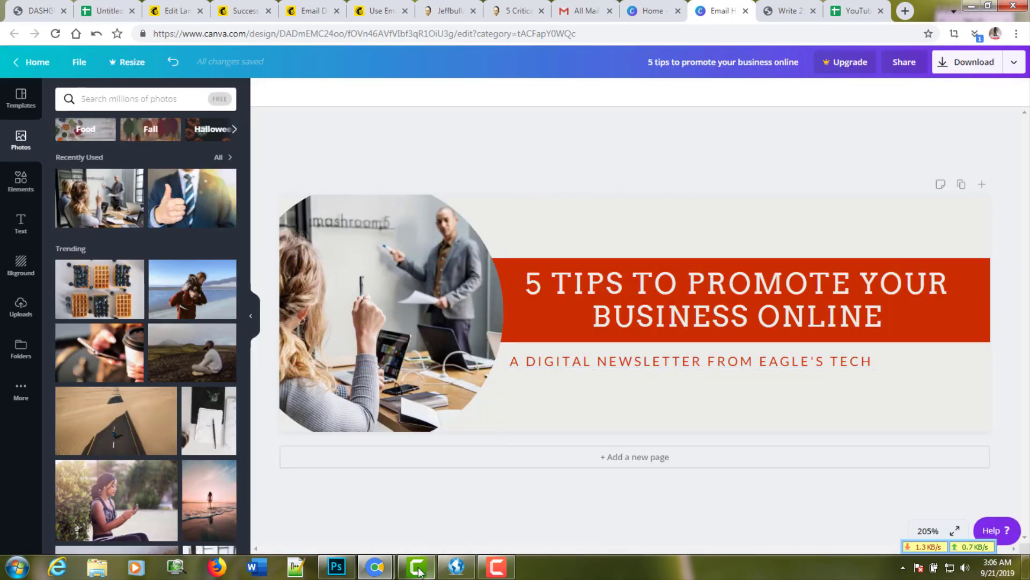
Switch back to the Mailchimp campaign and add an image block above the heading, filled with the saved "5 tips to promote your business online" header
{"action": "mouse_move", "coordinate": [378, 568]}
{"action": "left_click", "coordinate": [426, 514]}
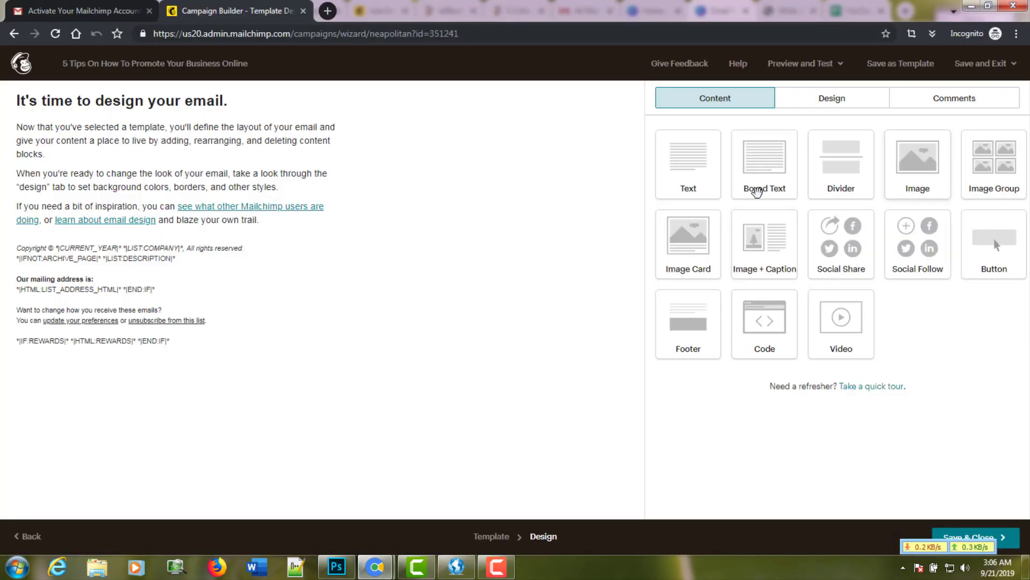
{"action": "left_click_drag", "start_coordinate": [918, 161], "coordinate": [301, 177]}
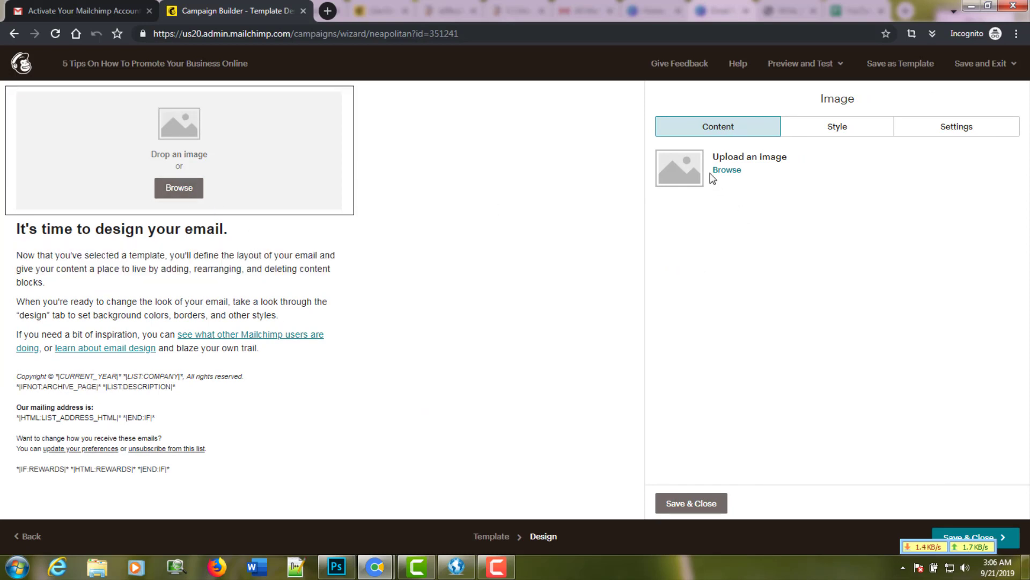
{"action": "left_click", "coordinate": [727, 170]}
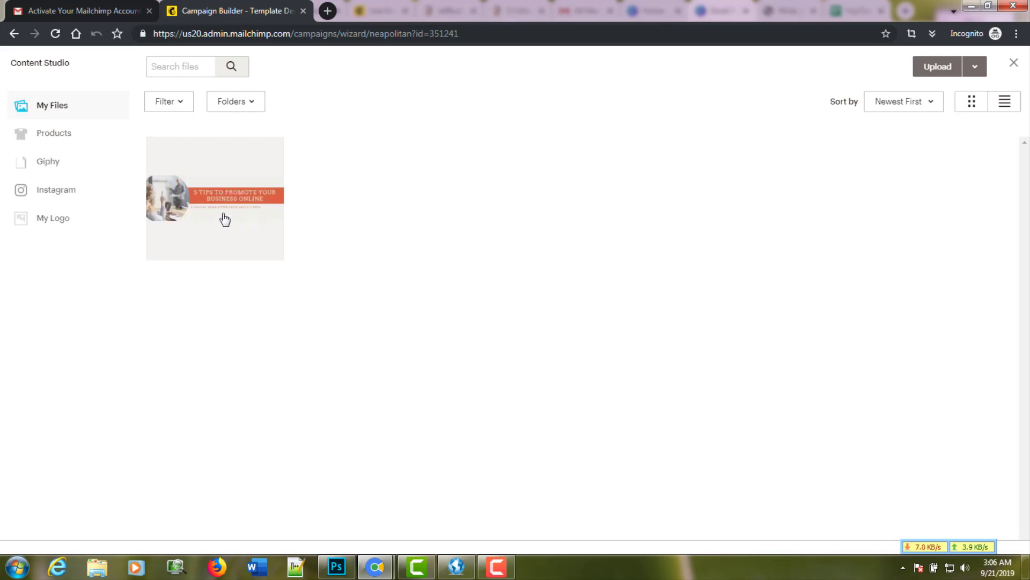
{"action": "left_click", "coordinate": [225, 219]}
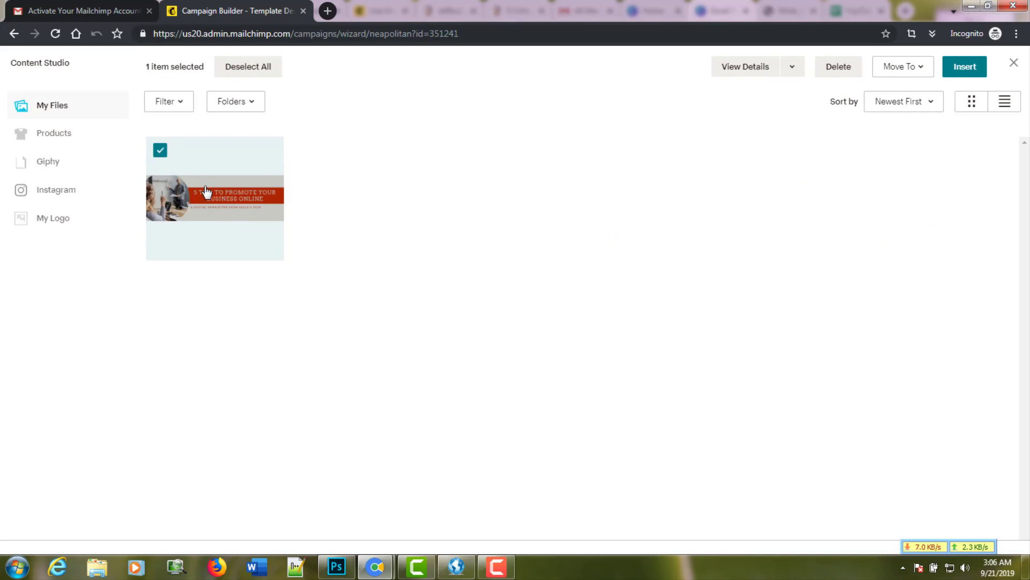
{"action": "left_click", "coordinate": [960, 70]}
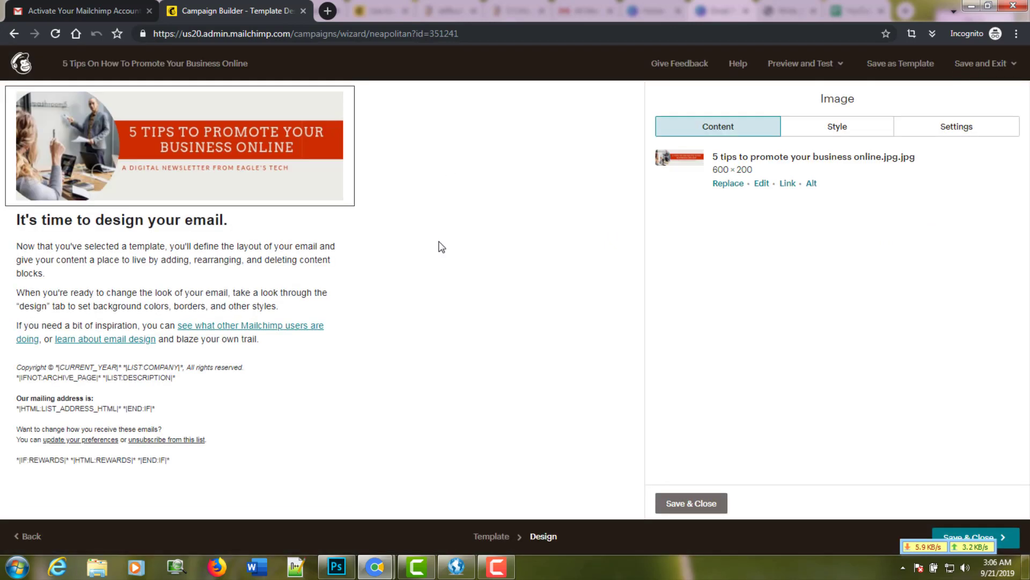
{"action": "left_click", "coordinate": [690, 505]}
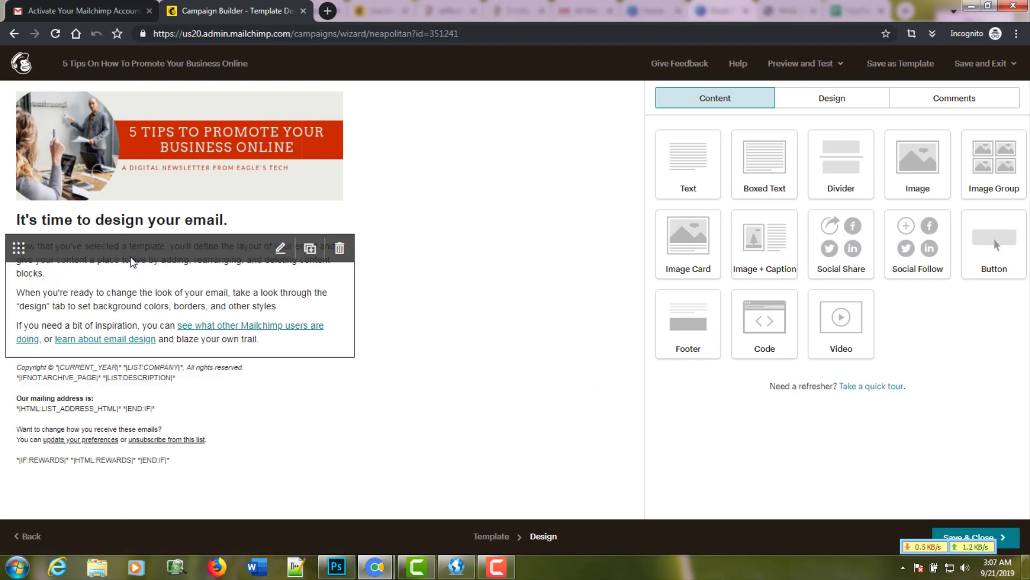
Delete the "It's time to design your email." heading block from the email
{"action": "left_click", "coordinate": [149, 228]}
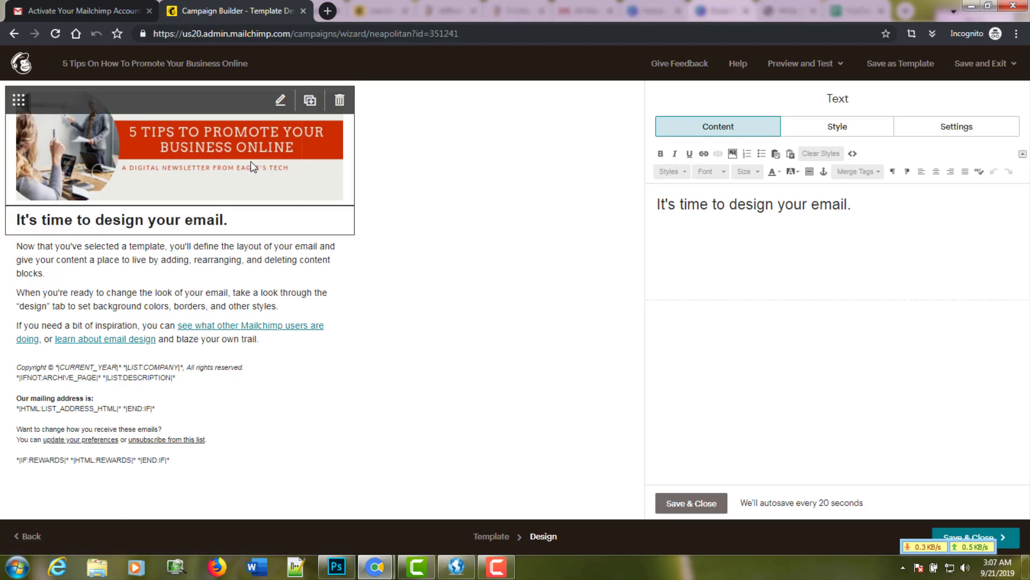
{"action": "left_click", "coordinate": [343, 224]}
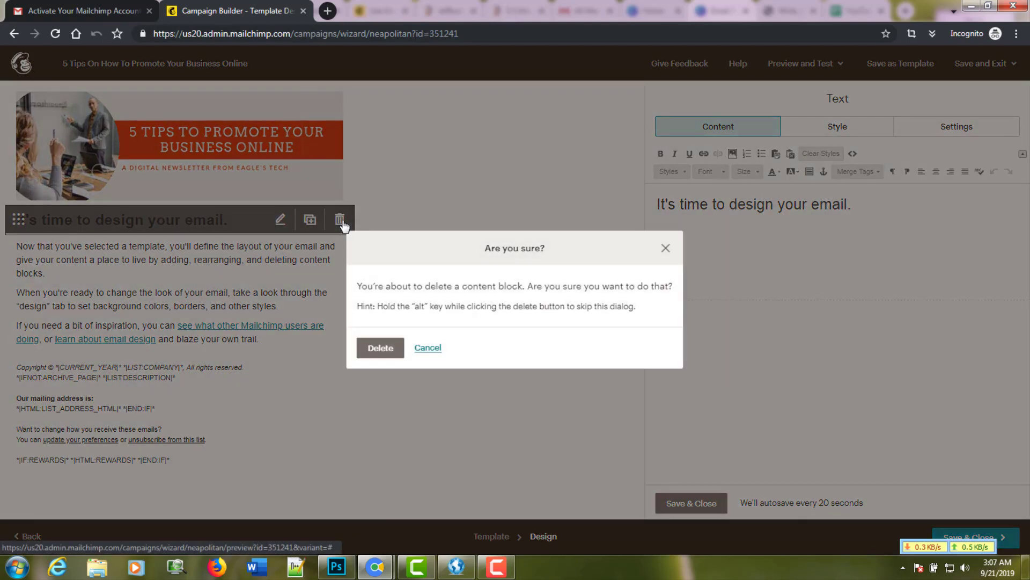
{"action": "left_click", "coordinate": [380, 349]}
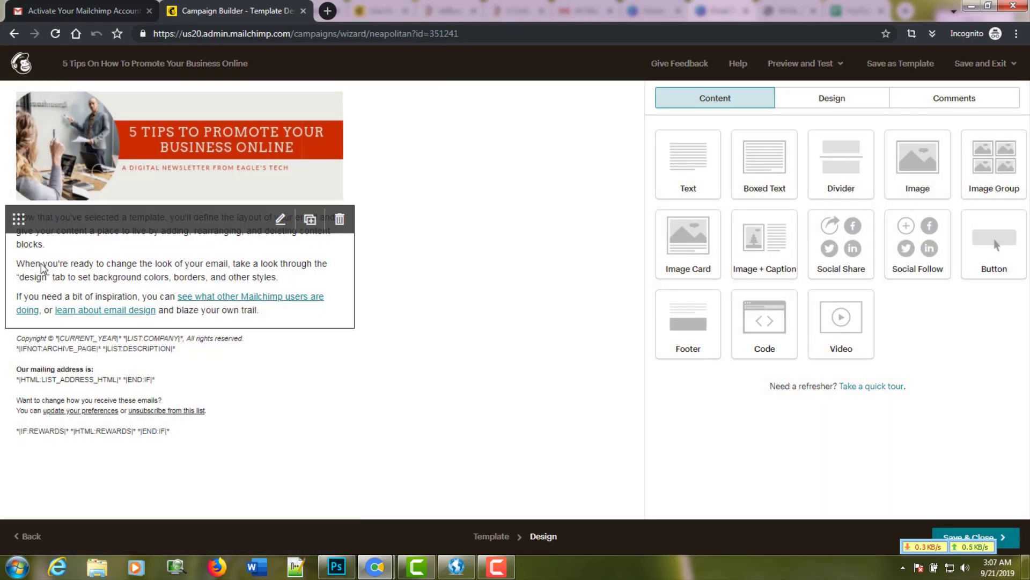
Replace the placeholder body text with two numbered tips, "Prioritize Email Marketing" and "Make use of Social Media Platforms", each with a short description
{"action": "left_click", "coordinate": [35, 256]}
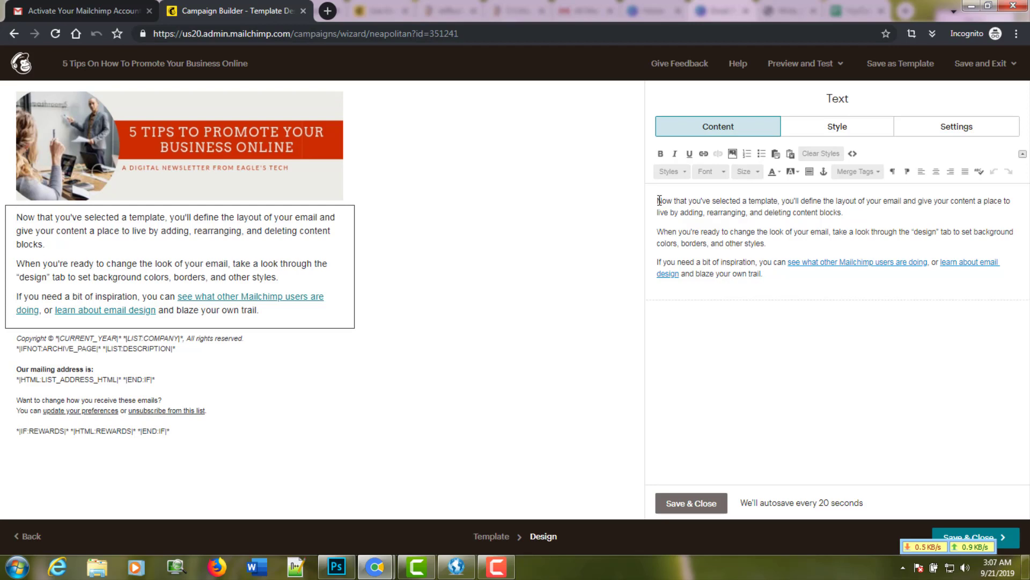
{"action": "left_click_drag", "start_coordinate": [659, 200], "coordinate": [878, 291]}
{"action": "left_click", "coordinate": [472, 271]}
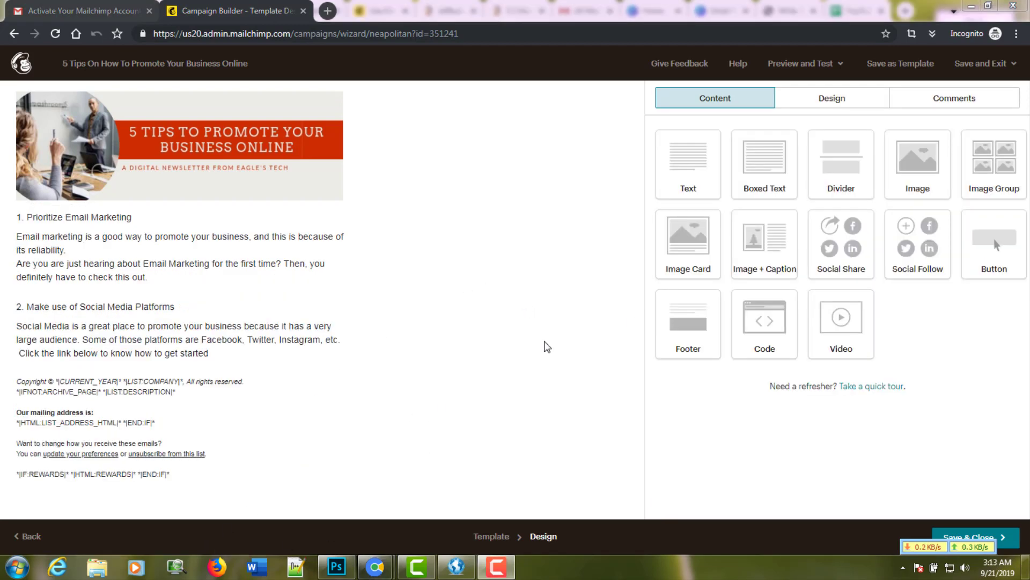
Add a button block between the first and second tips with the text "What is Email Marketing?"
{"action": "left_click_drag", "start_coordinate": [1000, 251], "coordinate": [252, 306]}
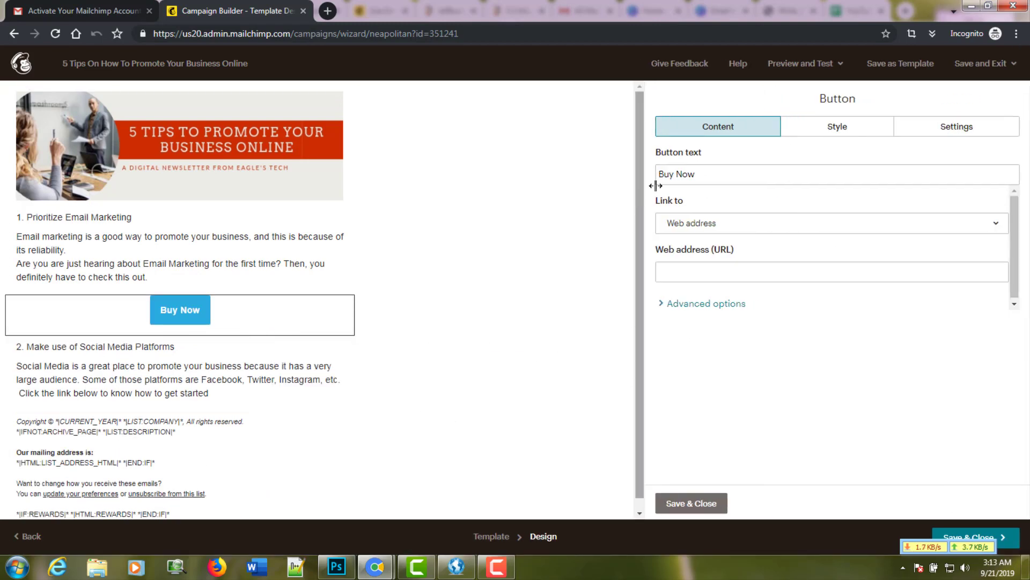
{"action": "left_click_drag", "start_coordinate": [696, 173], "coordinate": [654, 183]}
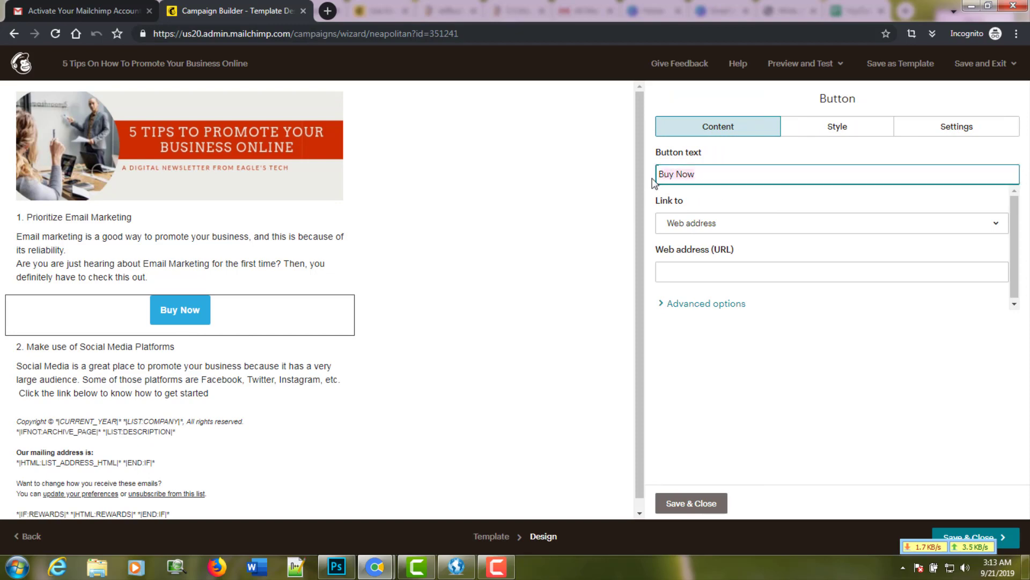
{"action": "type", "text": "What"}
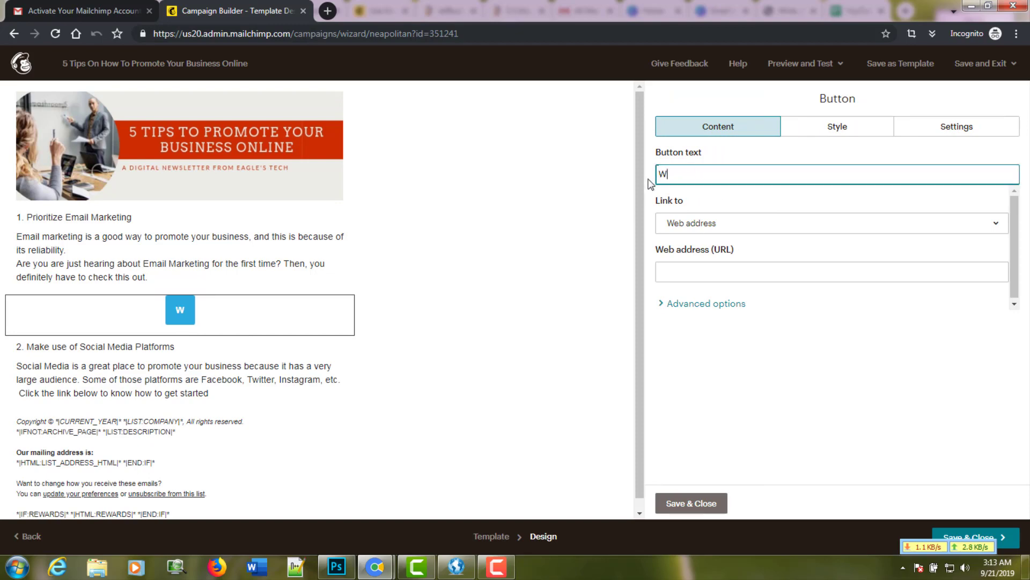
{"action": "key", "text": "BackSpace"}
{"action": "type", "text": "t"}
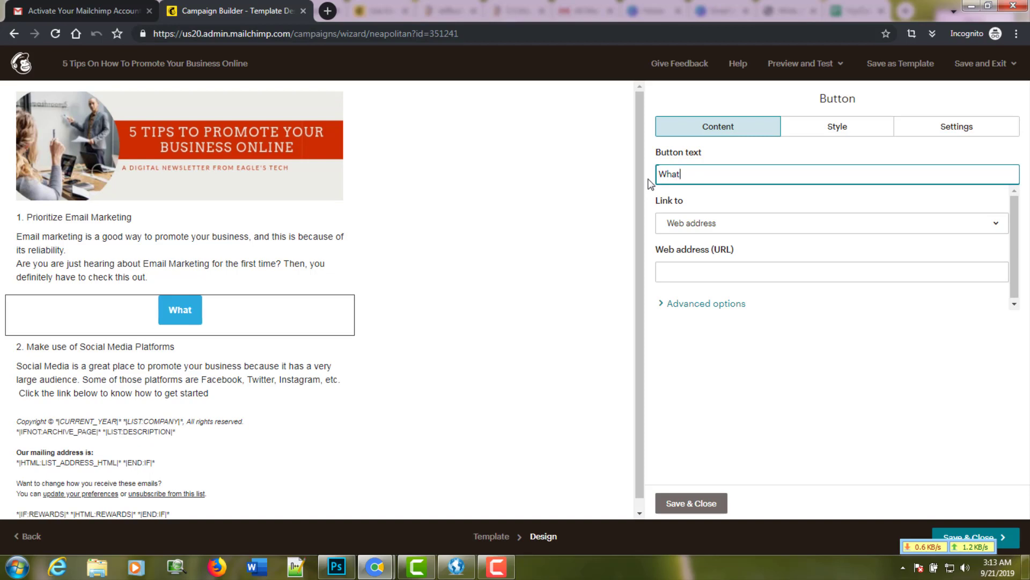
{"action": "type", "text": " is email"}
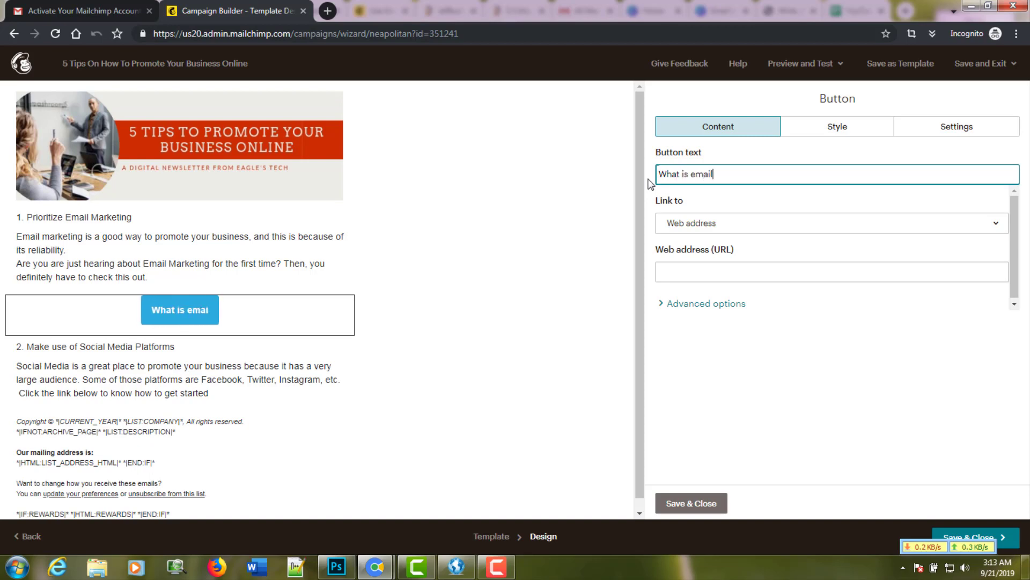
{"action": "key", "text": "BackSpace"}
{"action": "key", "text": "BackSpace"}
{"action": "key", "text": "BackSpace"}
{"action": "key", "text": "BackSpace"}
{"action": "key", "text": "BackSpace"}
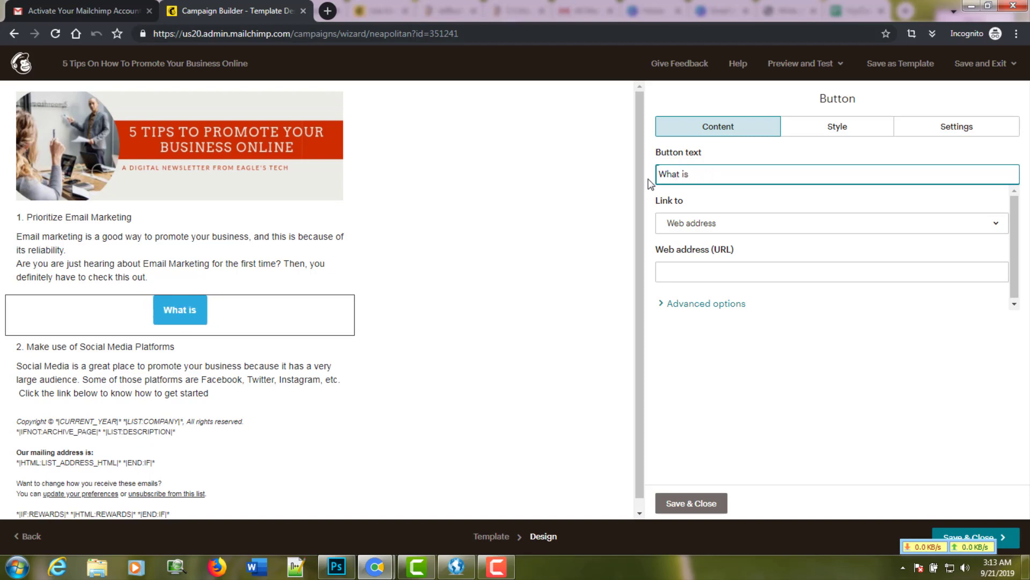
{"action": "type", "text": "Email Mar"}
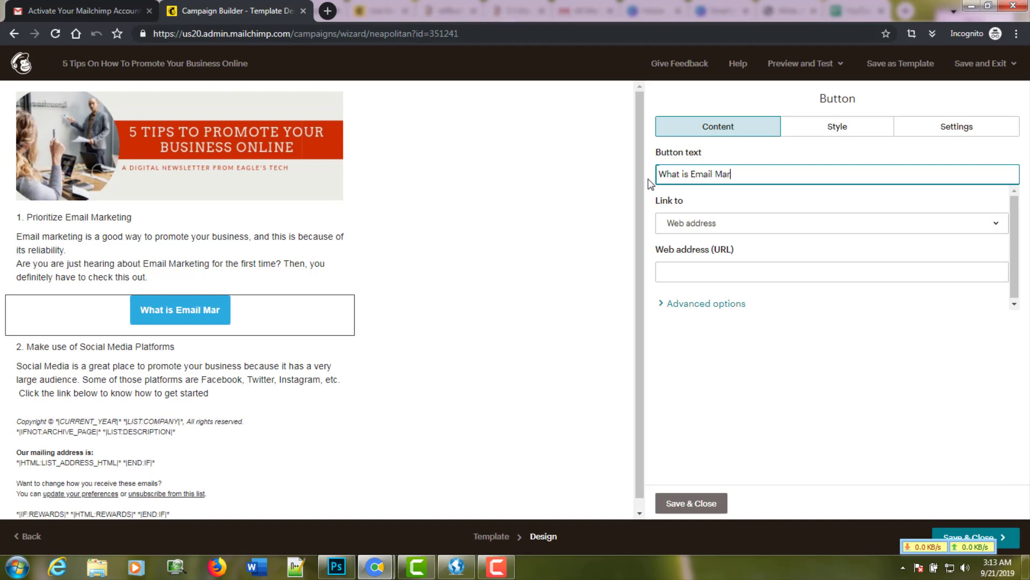
{"action": "type", "text": "keting?"}
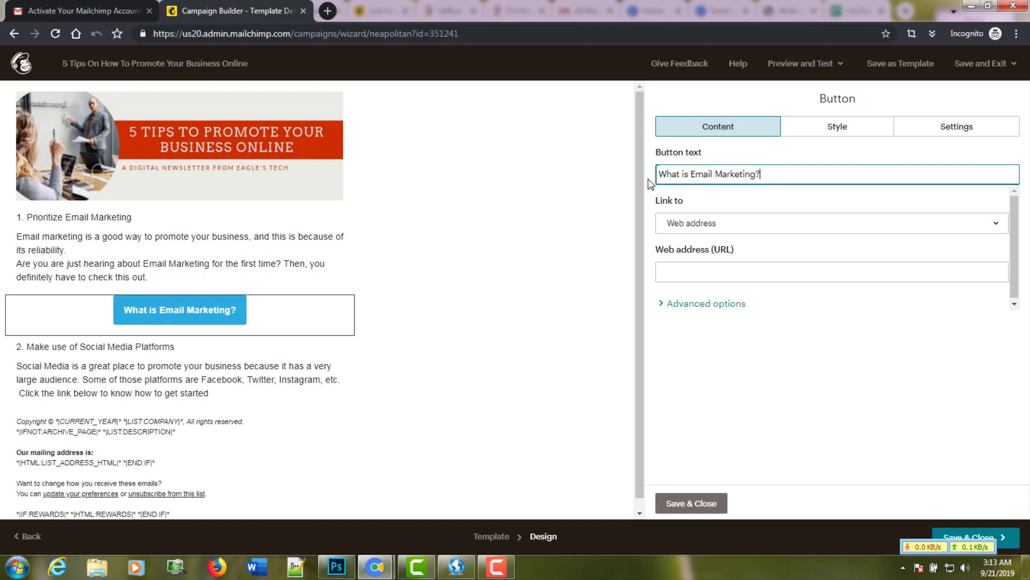
{"action": "left_click", "coordinate": [742, 234]}
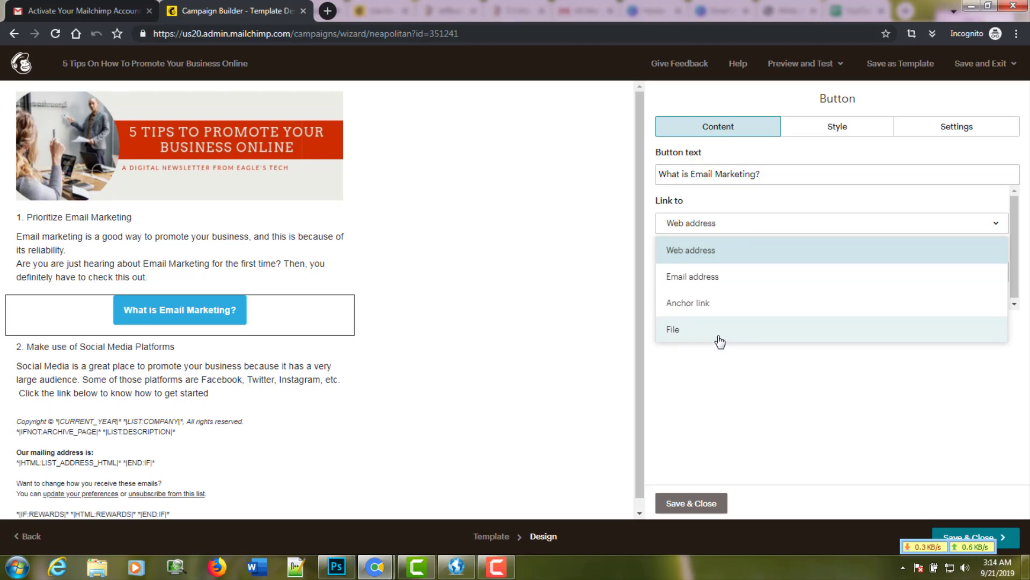
{"action": "left_click", "coordinate": [708, 380]}
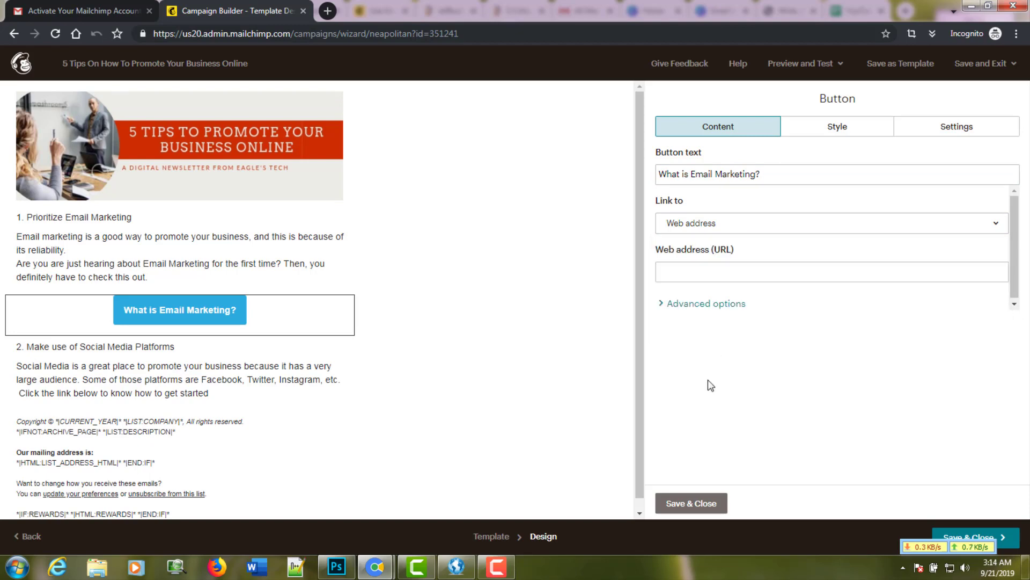
{"action": "left_click", "coordinate": [722, 277]}
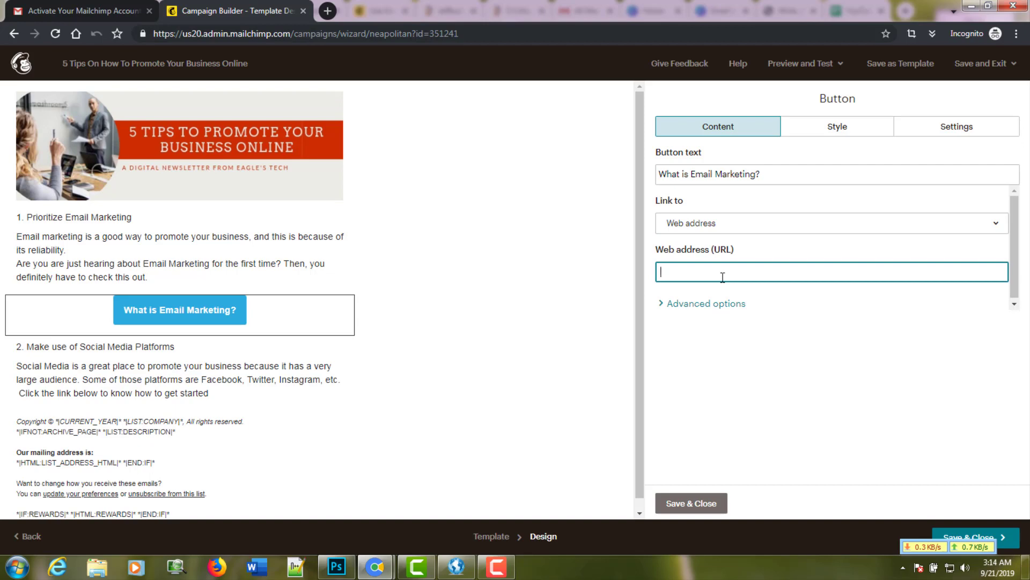
{"action": "left_click", "coordinate": [811, 229]}
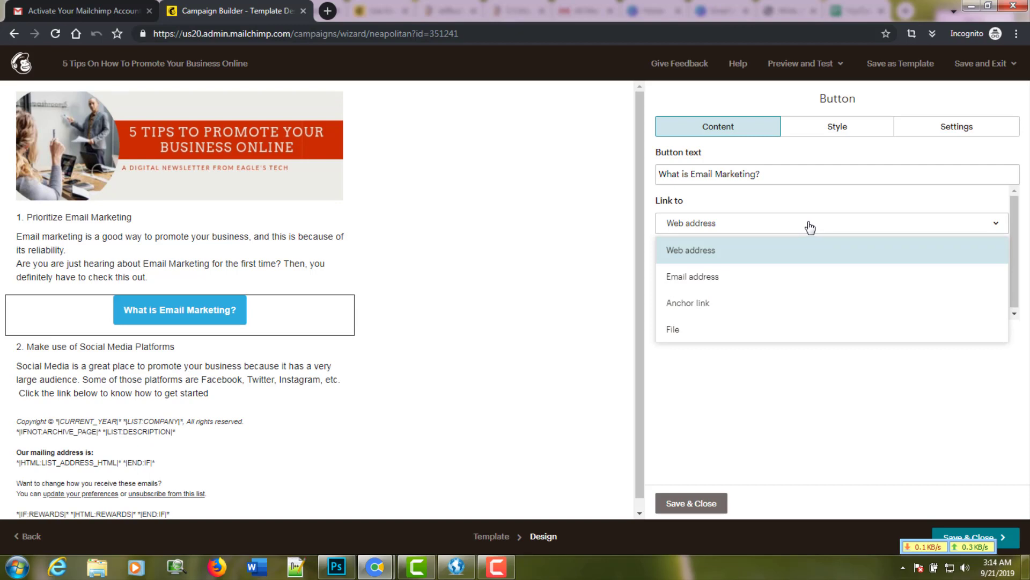
{"action": "left_click", "coordinate": [729, 232]}
{"action": "left_click", "coordinate": [730, 271]}
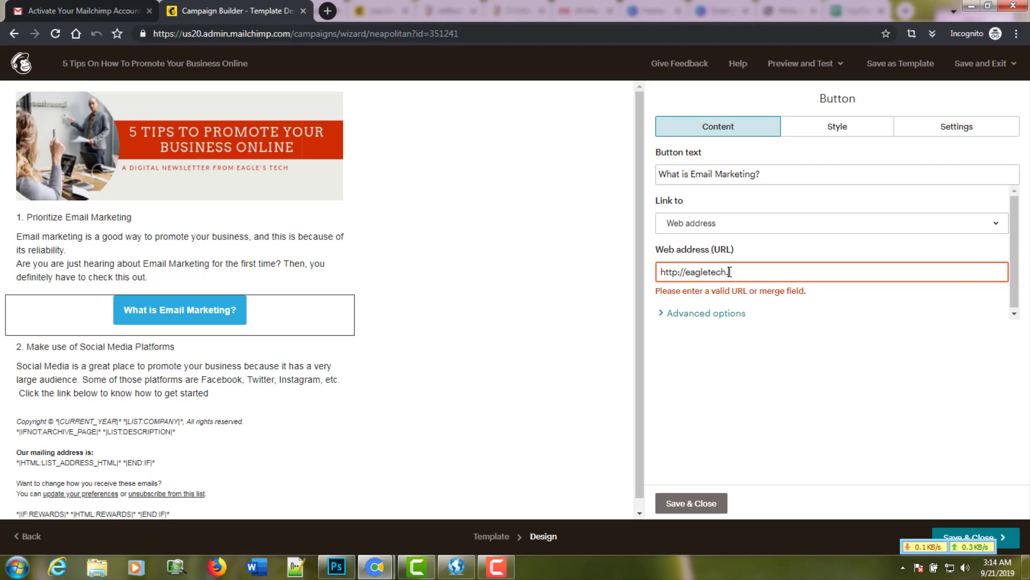
{"action": "type", "text": "eagletech.com"}
{"action": "left_click", "coordinate": [724, 364]}
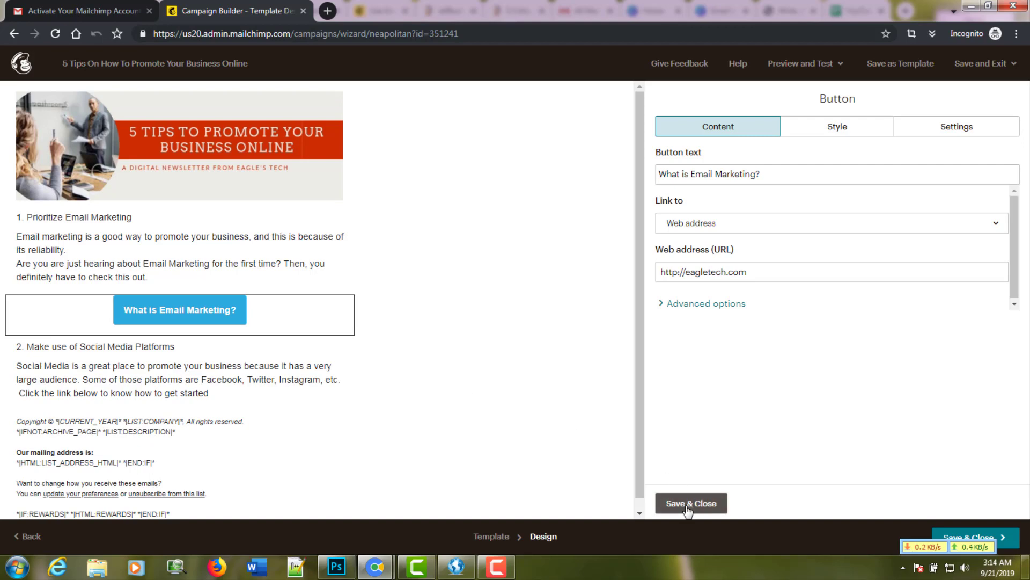
Examine the "What is Email Marketing?" button's style options for border, corners, colours, font and padding, and close its settings
{"action": "left_click", "coordinate": [844, 135]}
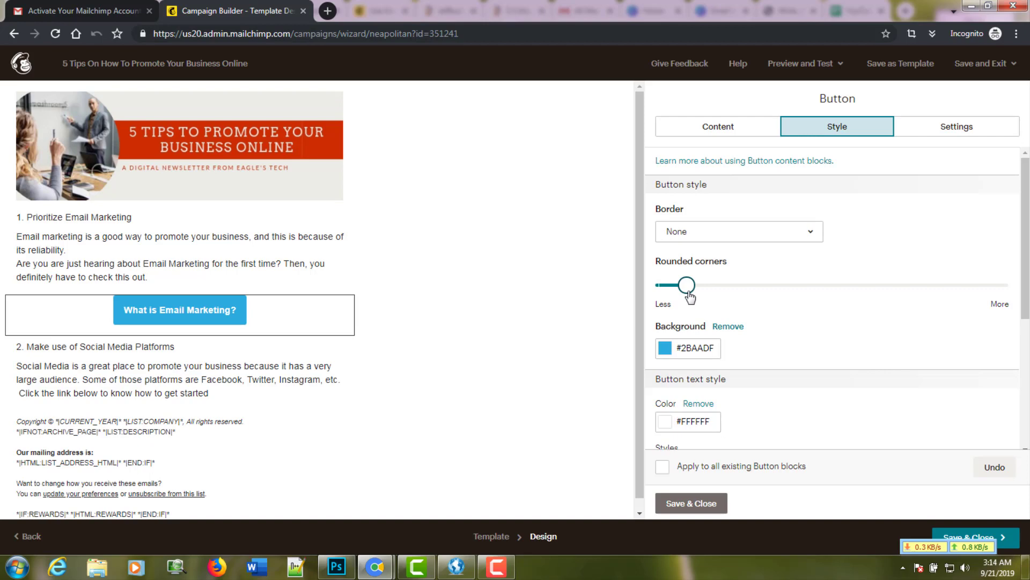
{"action": "scroll", "coordinate": [717, 429], "scroll_direction": "down", "scroll_amount": 3}
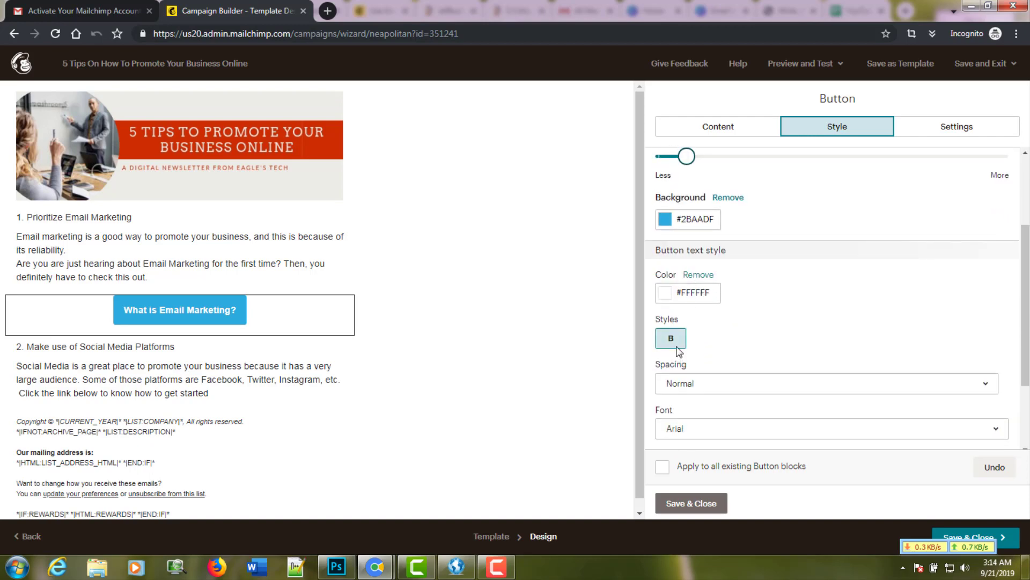
{"action": "scroll", "coordinate": [679, 351], "scroll_direction": "down", "scroll_amount": 1}
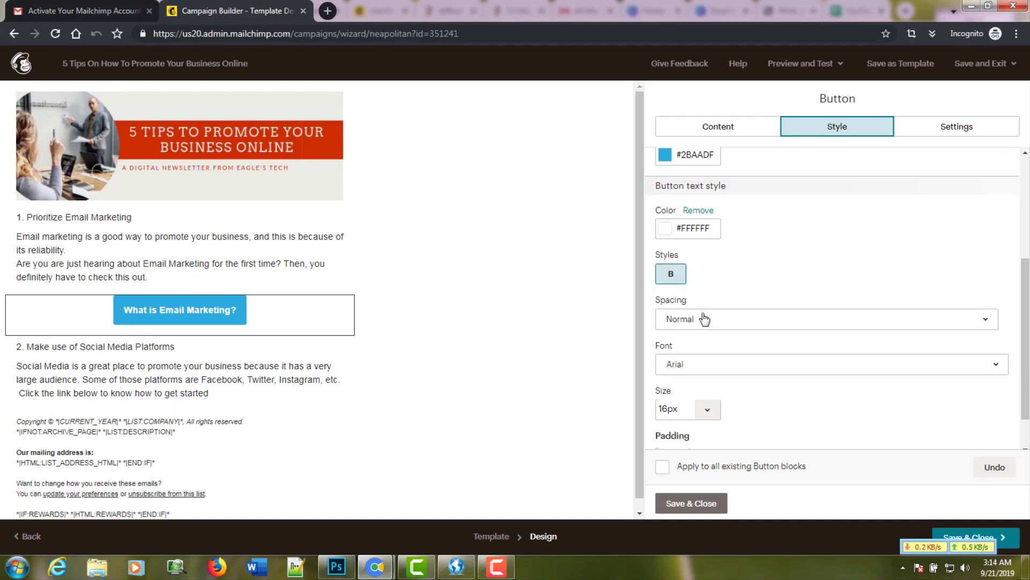
{"action": "scroll", "coordinate": [709, 338], "scroll_direction": "down", "scroll_amount": 1}
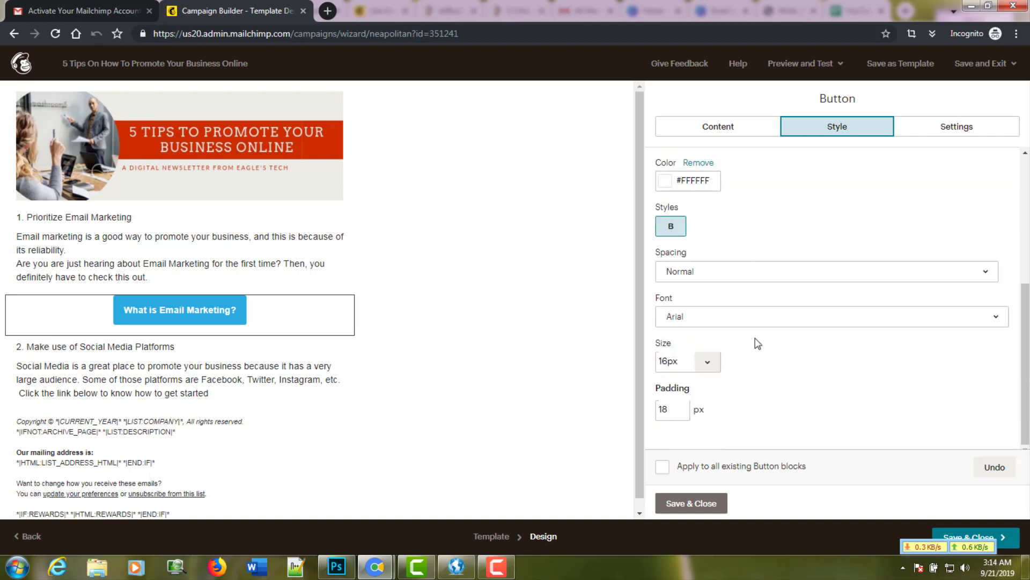
{"action": "scroll", "coordinate": [758, 341], "scroll_direction": "up", "scroll_amount": 5}
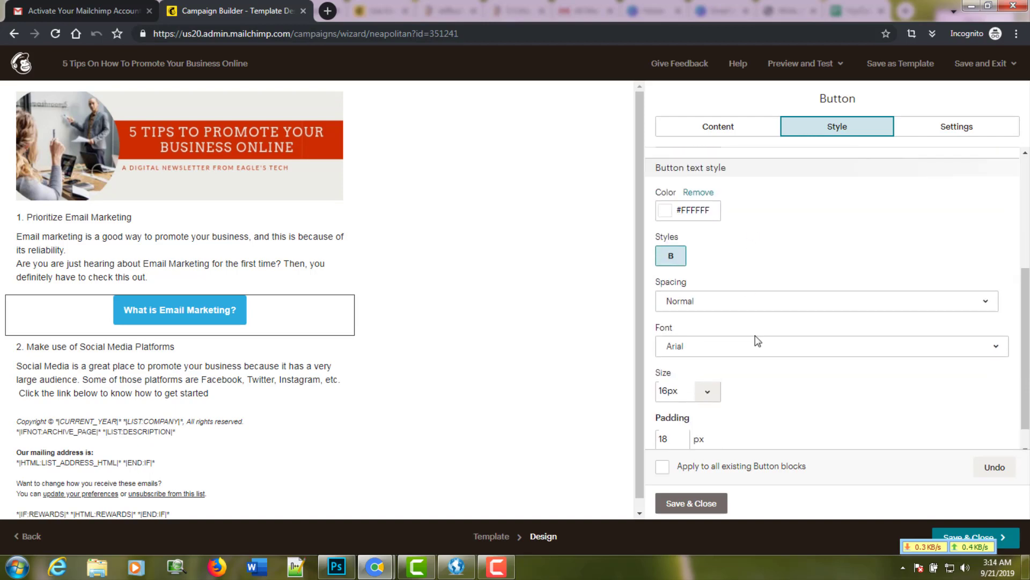
{"action": "left_click", "coordinate": [702, 514]}
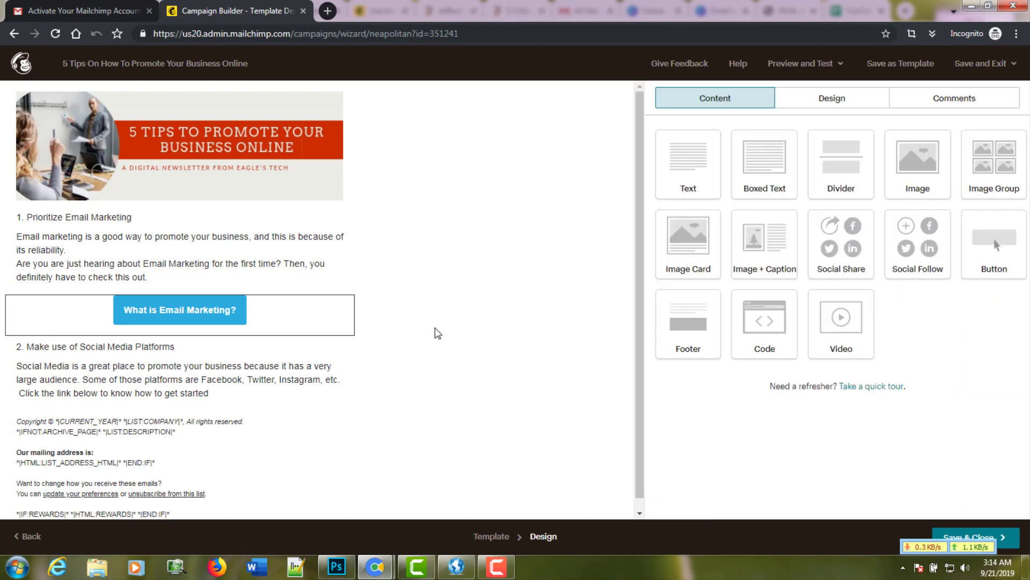
{"action": "mouse_move", "coordinate": [136, 400]}
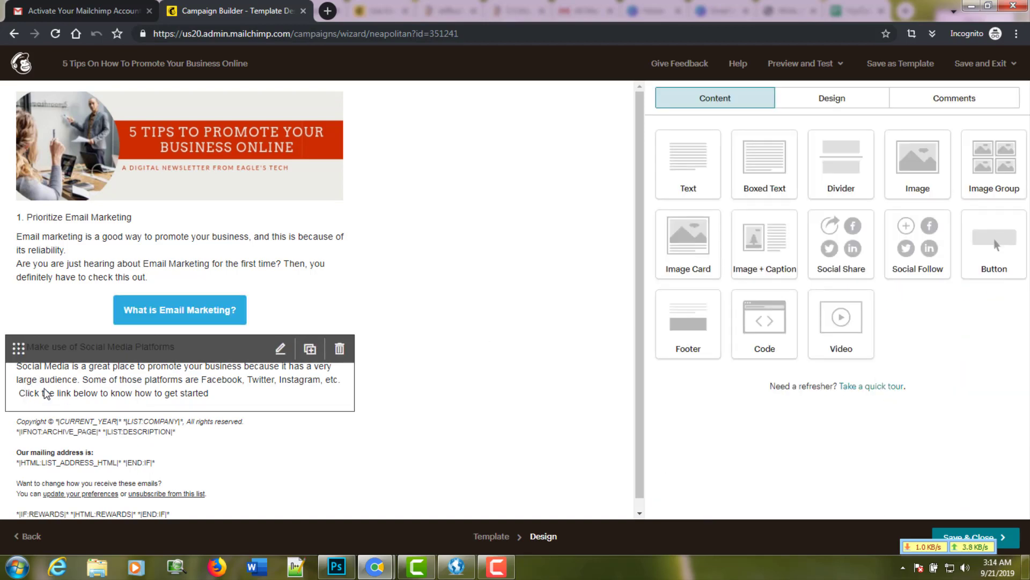
{"action": "left_click", "coordinate": [53, 376]}
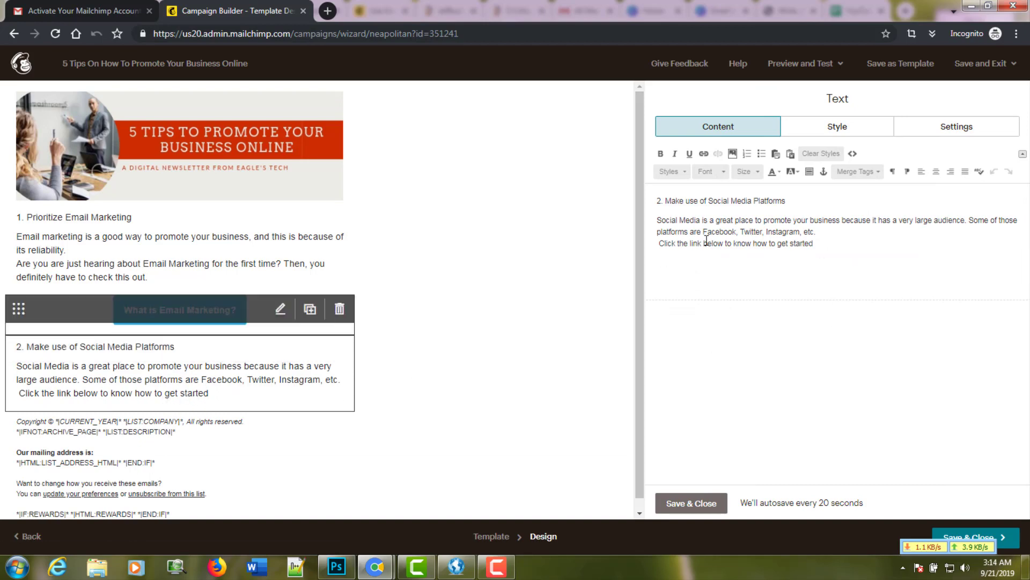
{"action": "left_click", "coordinate": [690, 502]}
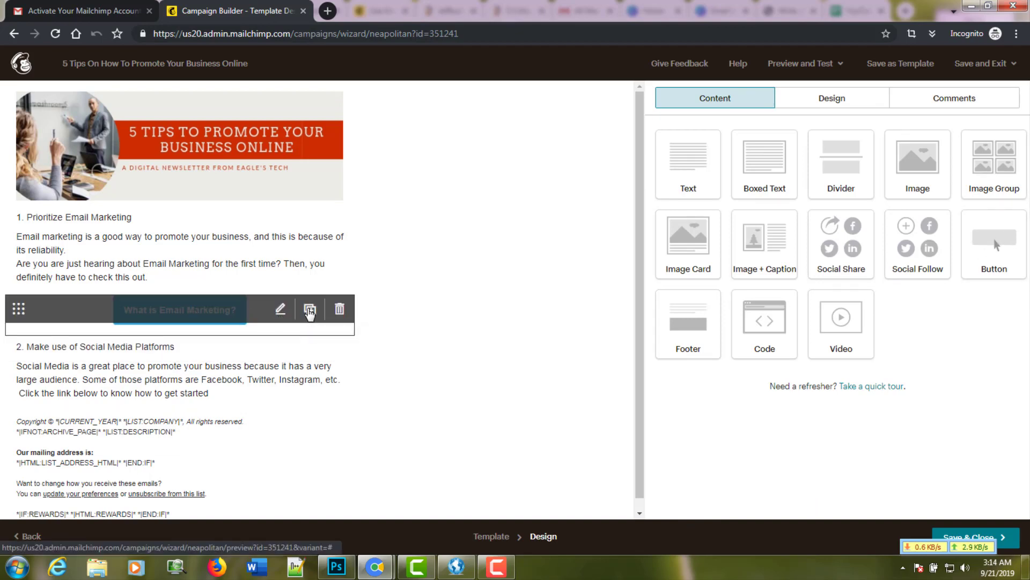
Duplicate the "What is Email Marketing?" button, move the copy below the second tip and set its text to "Social Media Marketing"
{"action": "left_click", "coordinate": [310, 309]}
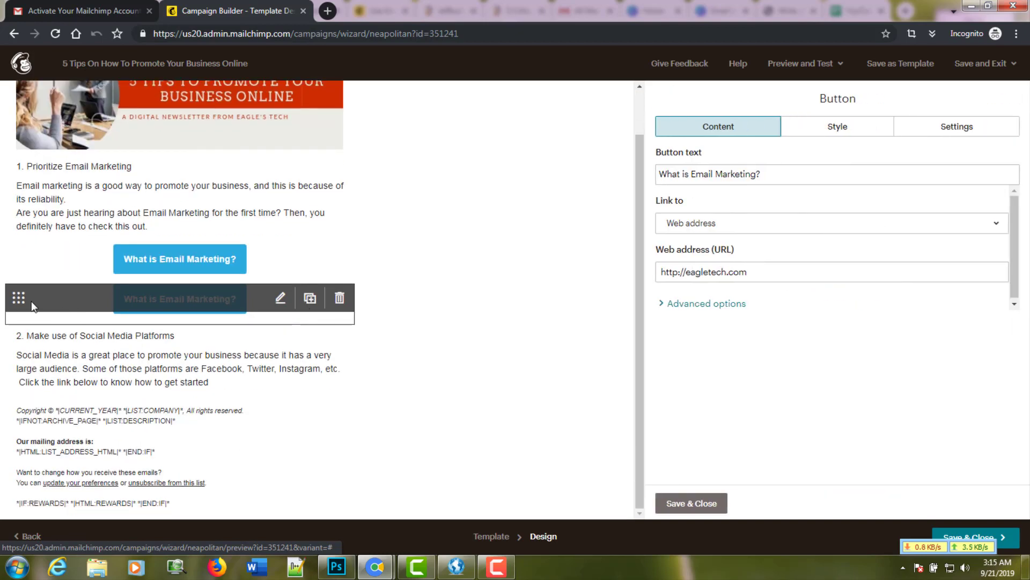
{"action": "left_click_drag", "start_coordinate": [19, 357], "coordinate": [8, 390]}
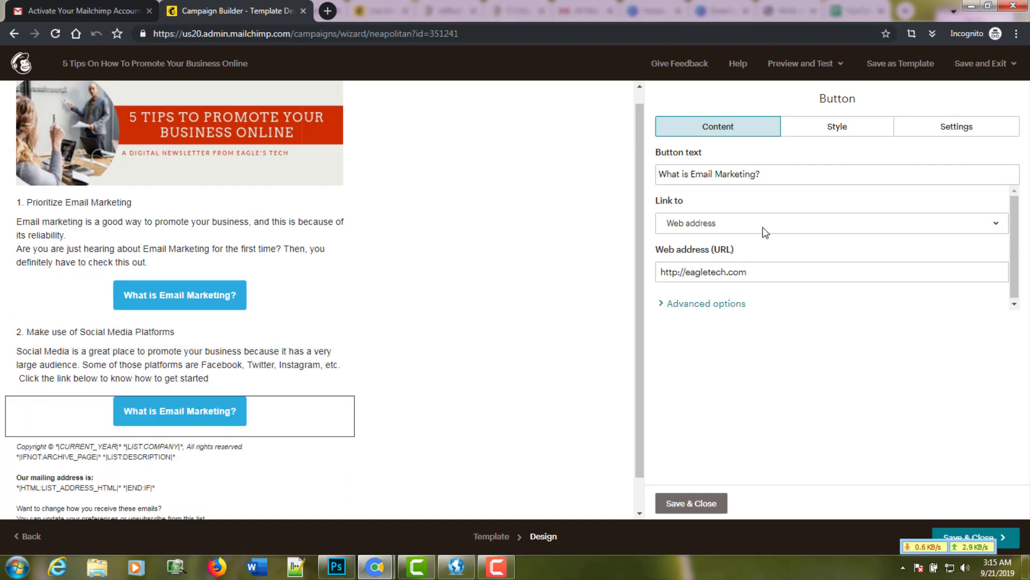
{"action": "left_click", "coordinate": [757, 176]}
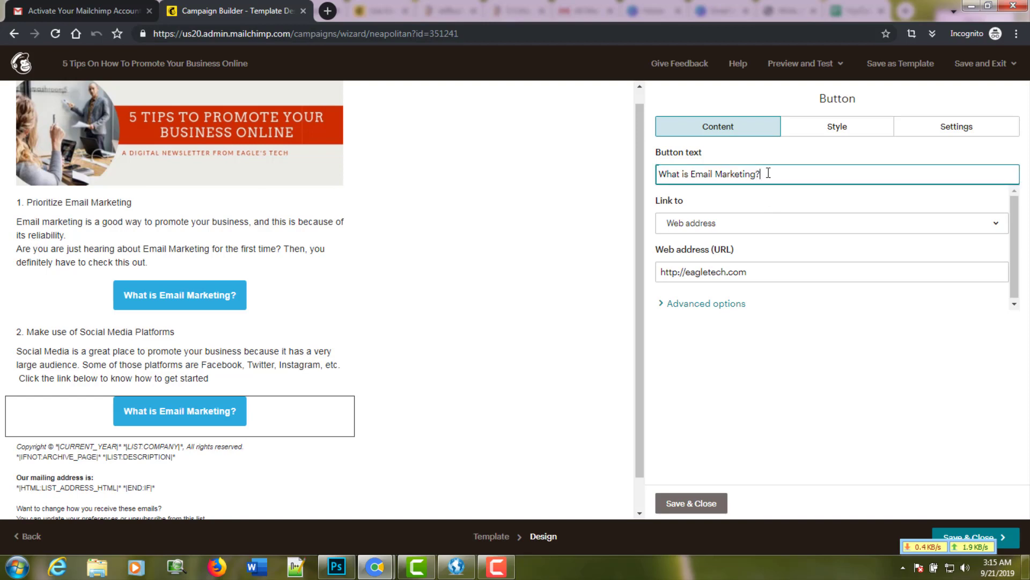
{"action": "left_click_drag", "start_coordinate": [768, 173], "coordinate": [653, 179]}
{"action": "type", "text": "Soiam"}
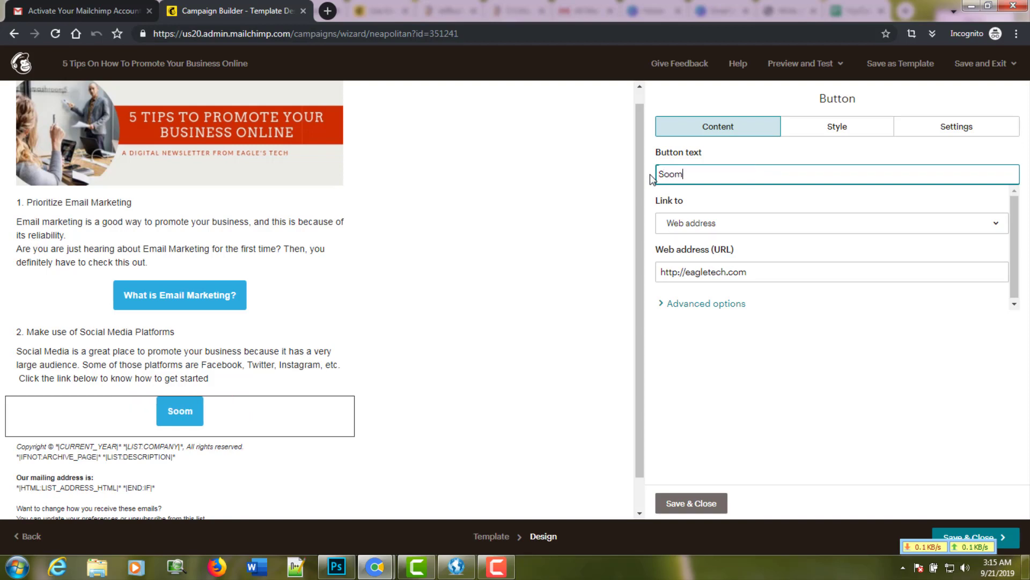
{"action": "key", "text": "BackSpace"}
{"action": "key", "text": "BackSpace"}
{"action": "key", "text": "BackSpace"}
{"action": "type", "text": "cial Med"}
{"action": "type", "text": "ia "}
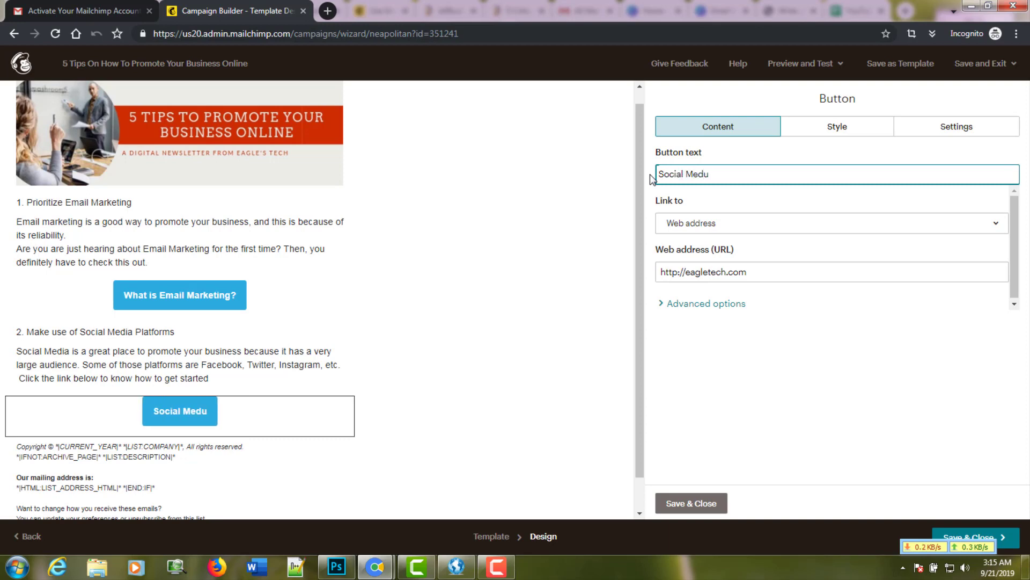
{"action": "type", "text": "Marketing"}
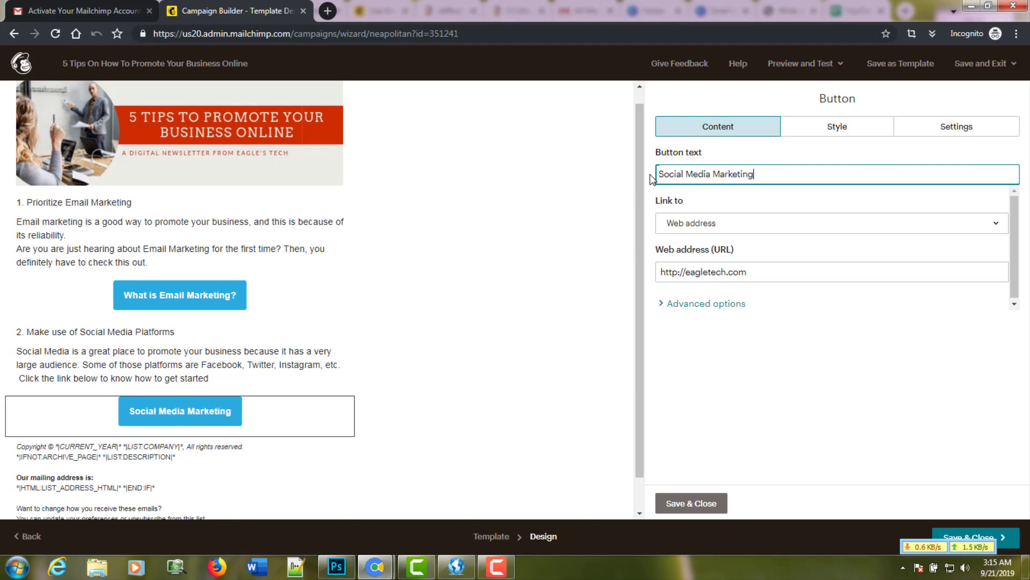
{"action": "left_click", "coordinate": [743, 230]}
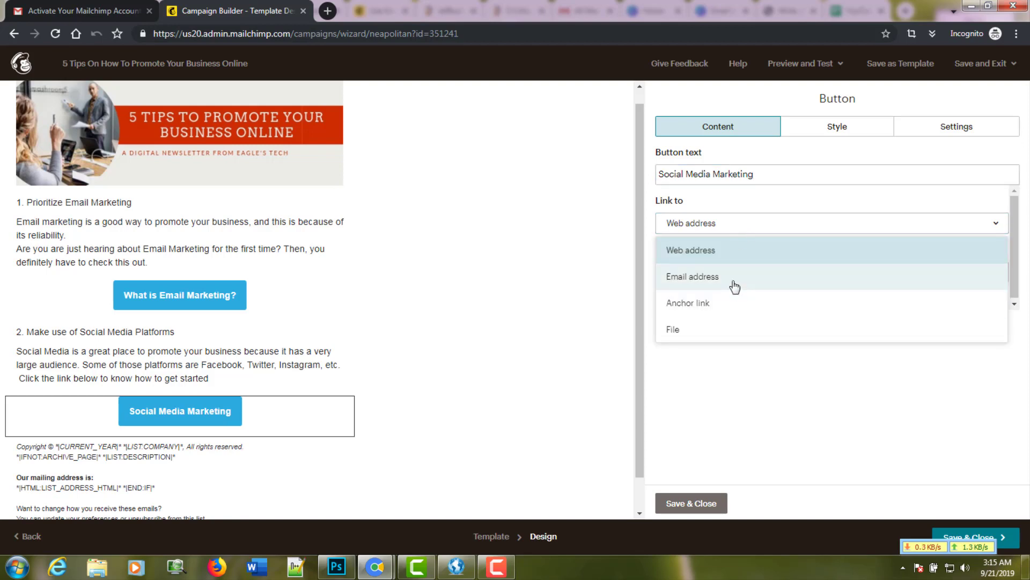
{"action": "left_click", "coordinate": [764, 437]}
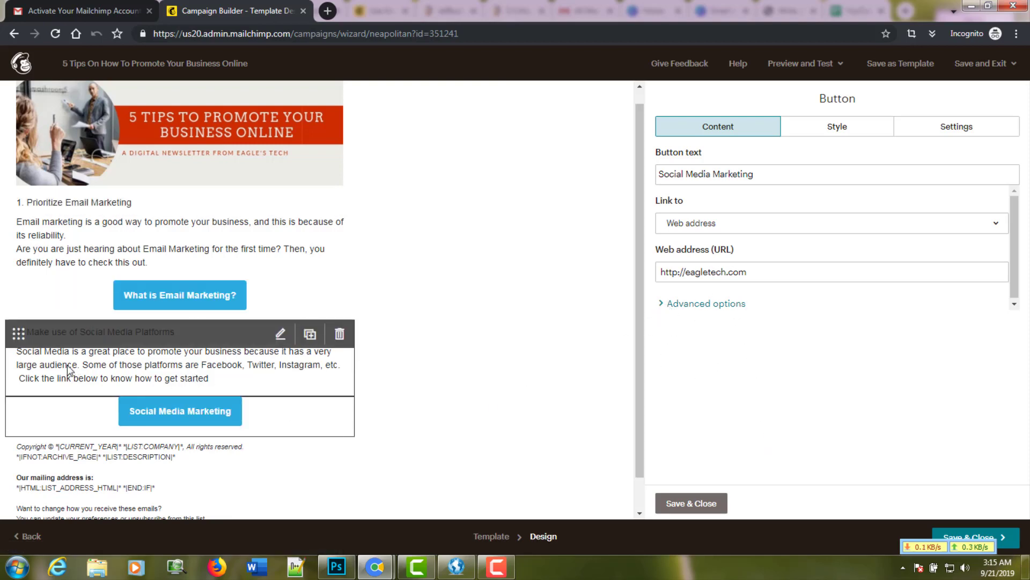
Duplicate the second tip's text block twice and the first tip's once, placing the copies between the "Social Media Marketing" button and the footer
{"action": "left_click", "coordinate": [310, 334]}
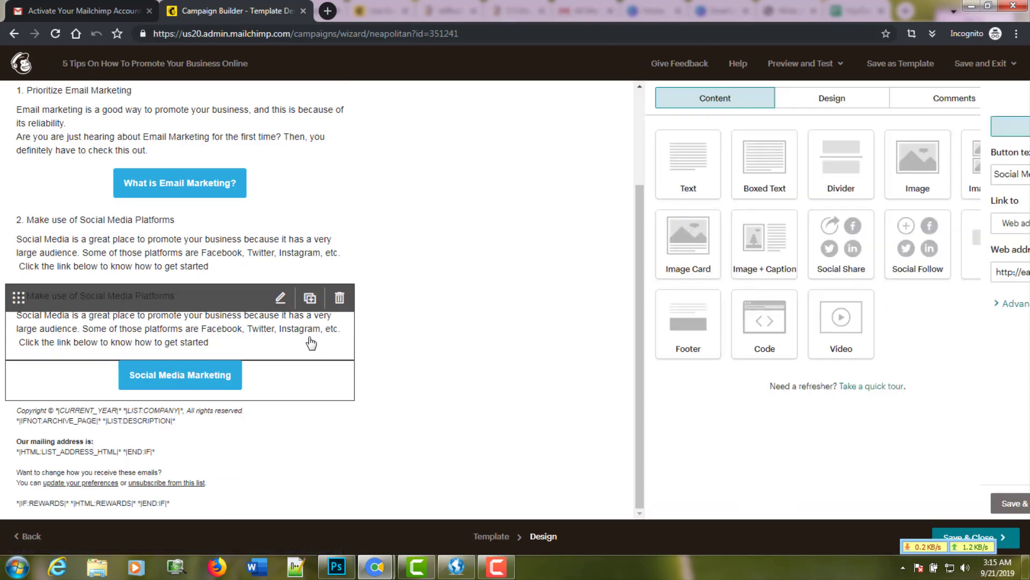
{"action": "left_click_drag", "start_coordinate": [17, 341], "coordinate": [11, 386]}
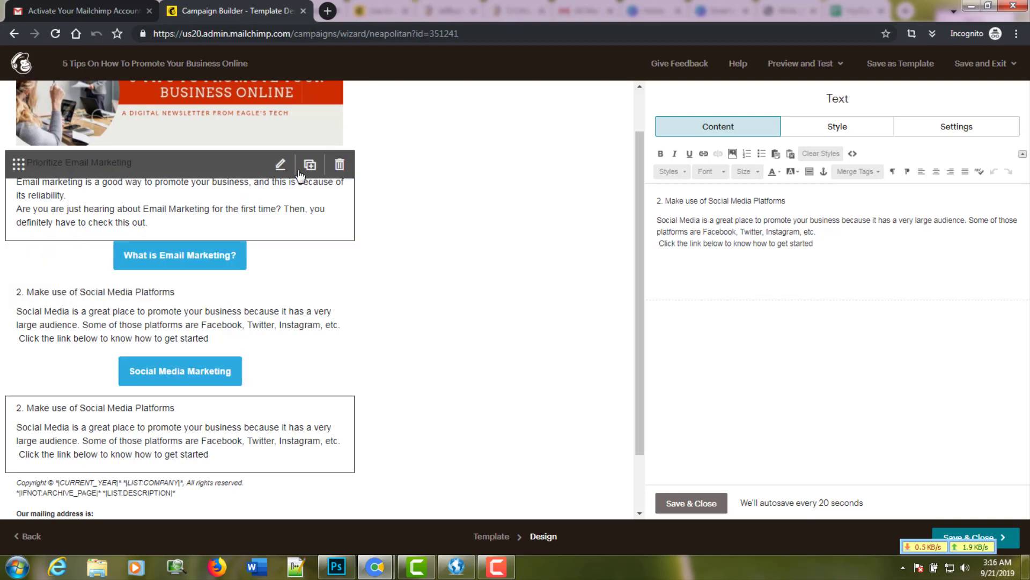
{"action": "left_click", "coordinate": [311, 165]}
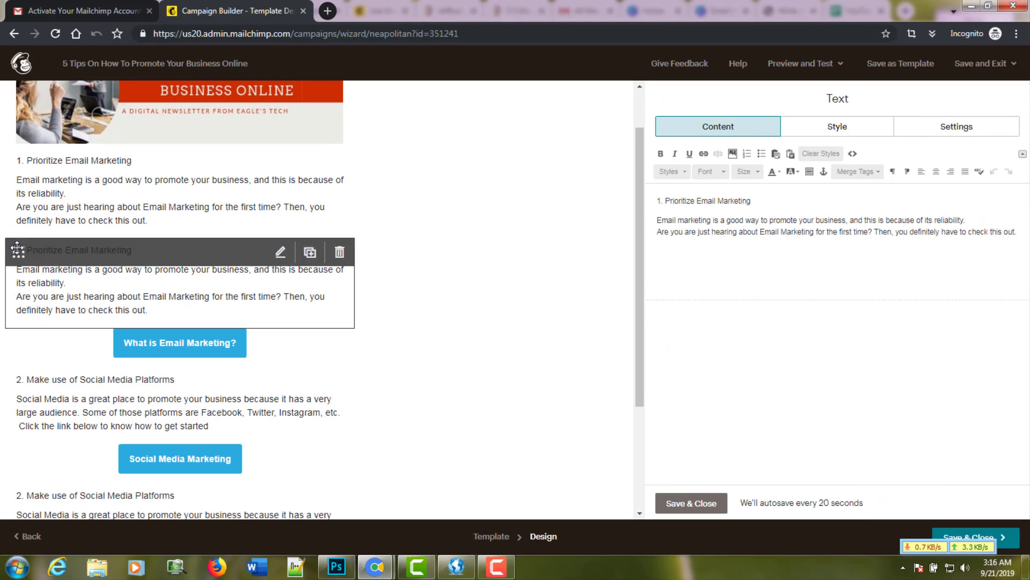
{"action": "left_click_drag", "start_coordinate": [18, 250], "coordinate": [6, 456]}
{"action": "scroll", "coordinate": [86, 371], "scroll_direction": "down", "scroll_amount": 3}
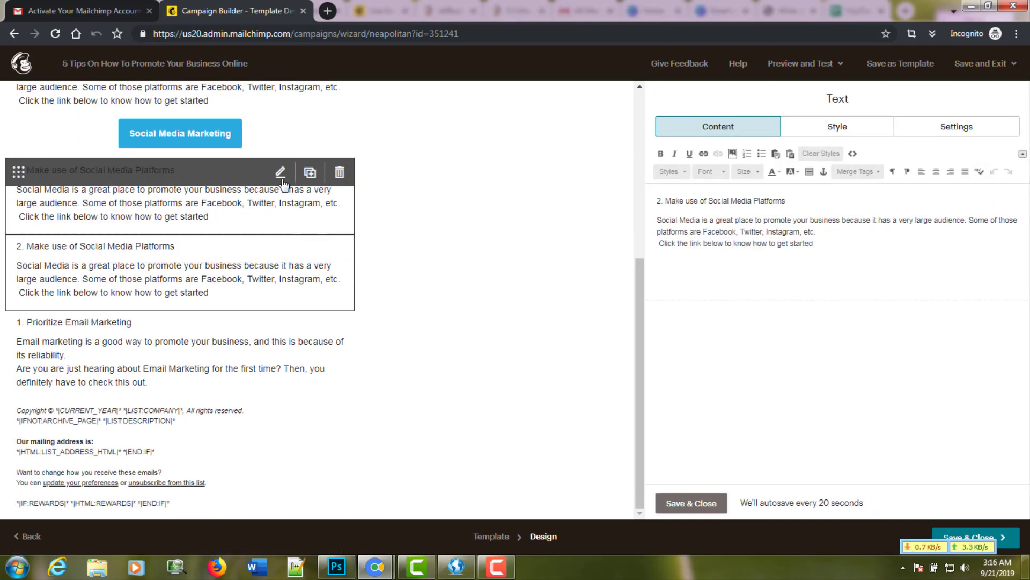
Renumber the three copied tip blocks below the "Social Media Marketing" button as 3, 4 and 5, and save them
{"action": "left_click", "coordinate": [662, 202]}
{"action": "key", "text": "BackSpace"}
{"action": "type", "text": "3"}
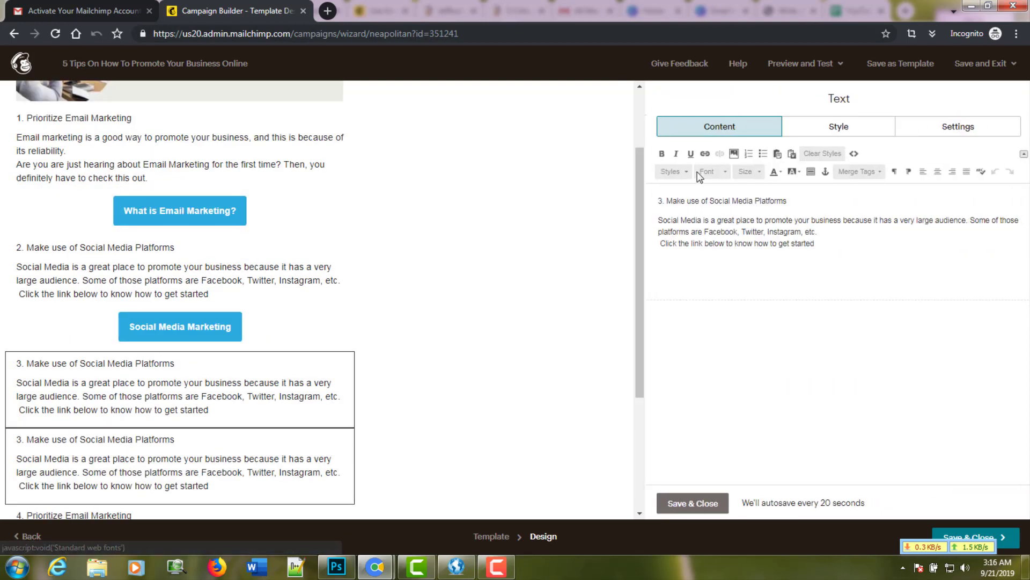
{"action": "left_click", "coordinate": [660, 203]}
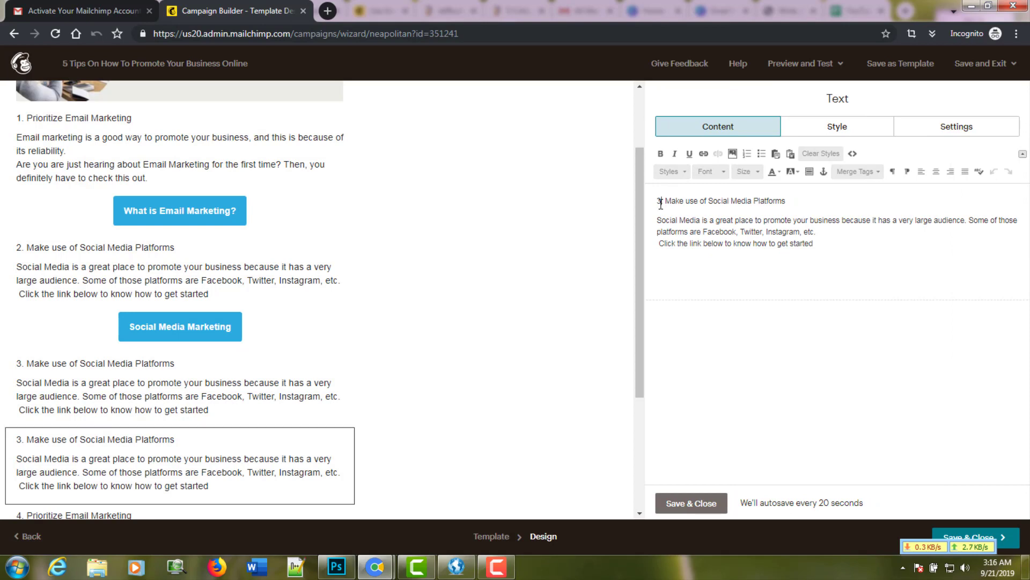
{"action": "key", "text": "BackSpace"}
{"action": "type", "text": "4"}
{"action": "left_click", "coordinate": [188, 509]}
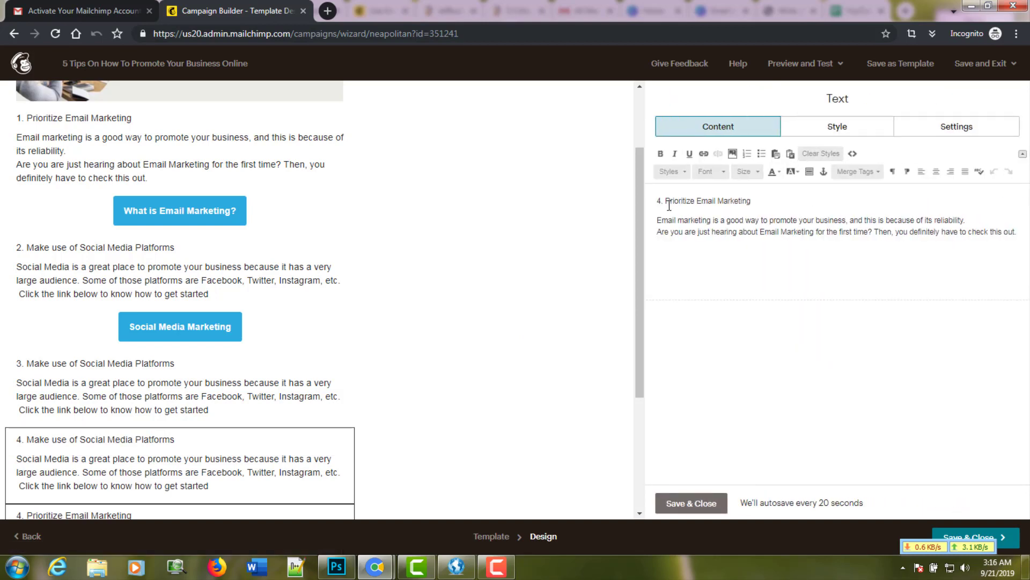
{"action": "key", "text": "BackSpace"}
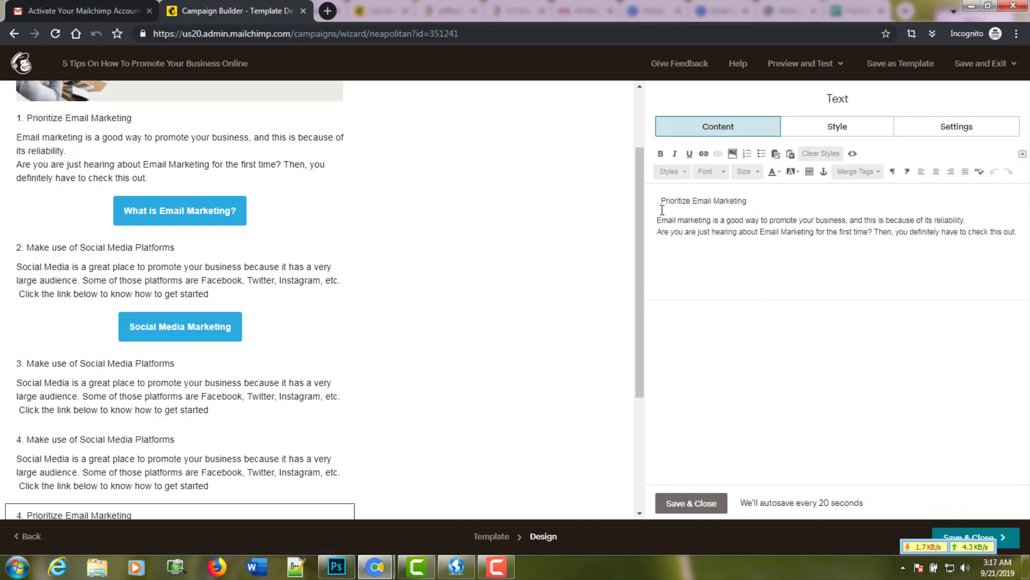
{"action": "type", "text": "5"}
{"action": "left_click", "coordinate": [677, 503]}
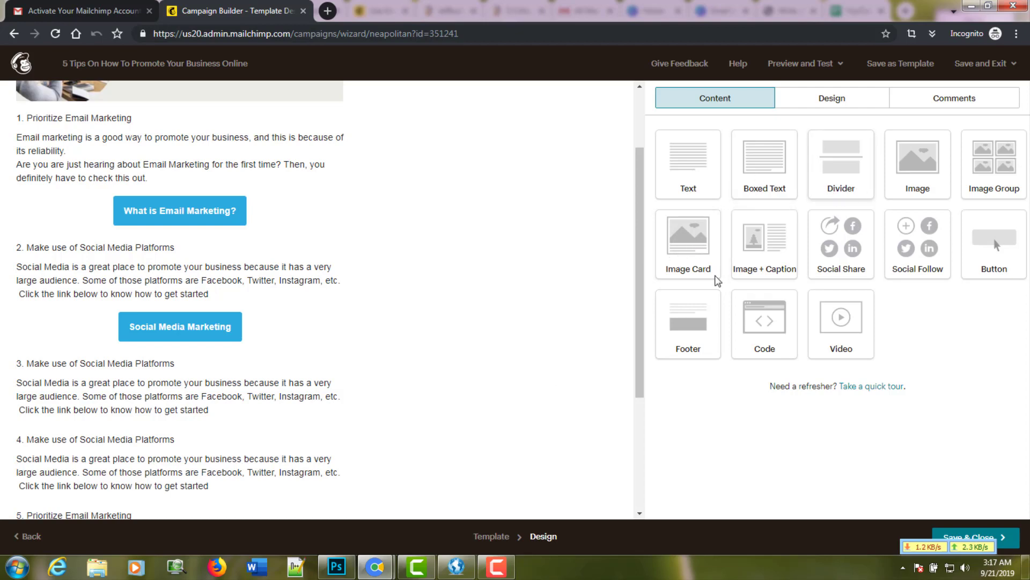
Add a Social Share block between the fifth tip and the footer
{"action": "scroll", "coordinate": [392, 367], "scroll_direction": "down", "scroll_amount": 3}
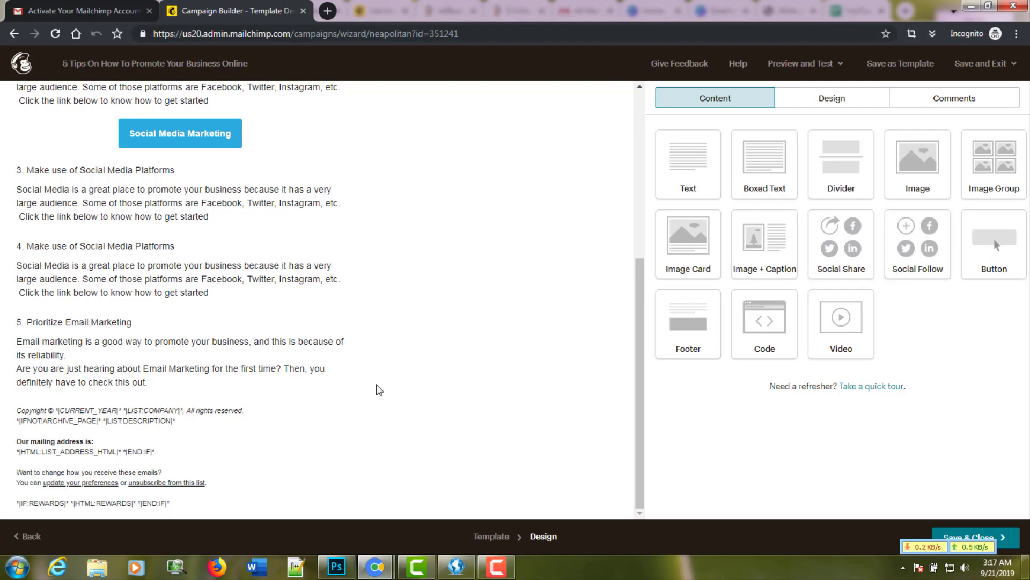
{"action": "left_click_drag", "start_coordinate": [640, 375], "coordinate": [644, 403]}
{"action": "left_click_drag", "start_coordinate": [853, 255], "coordinate": [188, 393]}
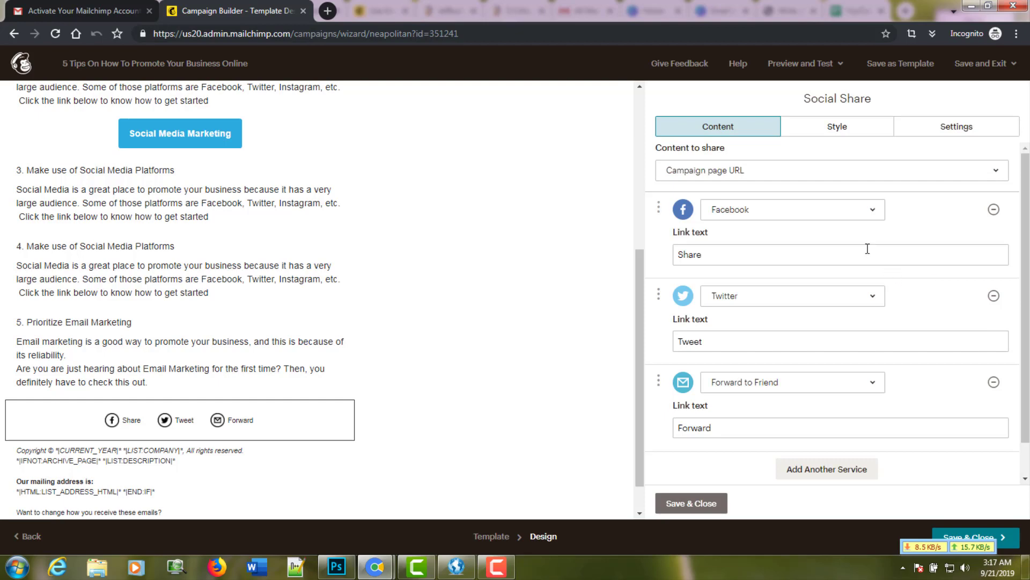
Try Google +1 as the first service in the Social Share block, and set it back to Facebook
{"action": "left_click", "coordinate": [736, 260]}
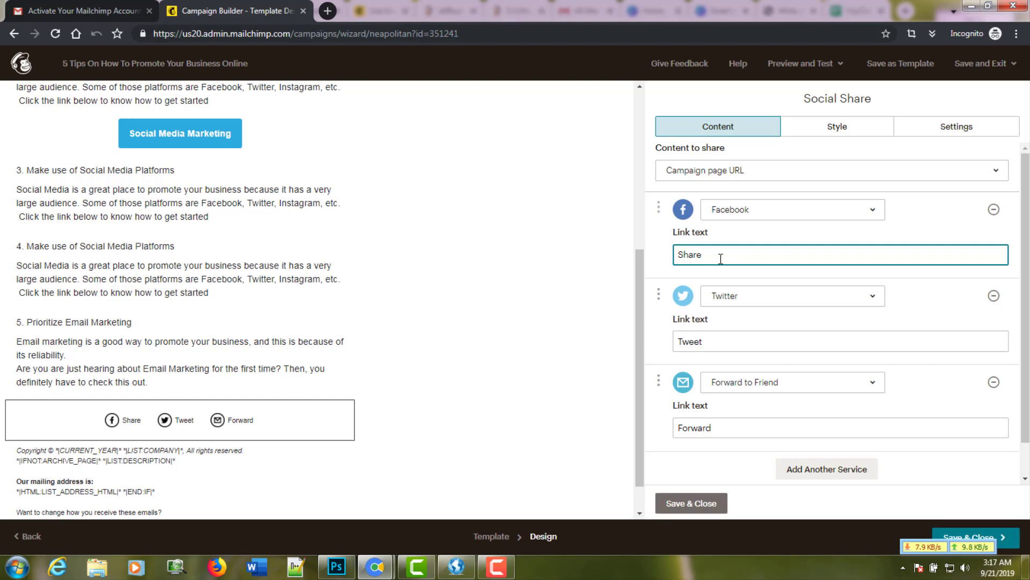
{"action": "left_click", "coordinate": [868, 214]}
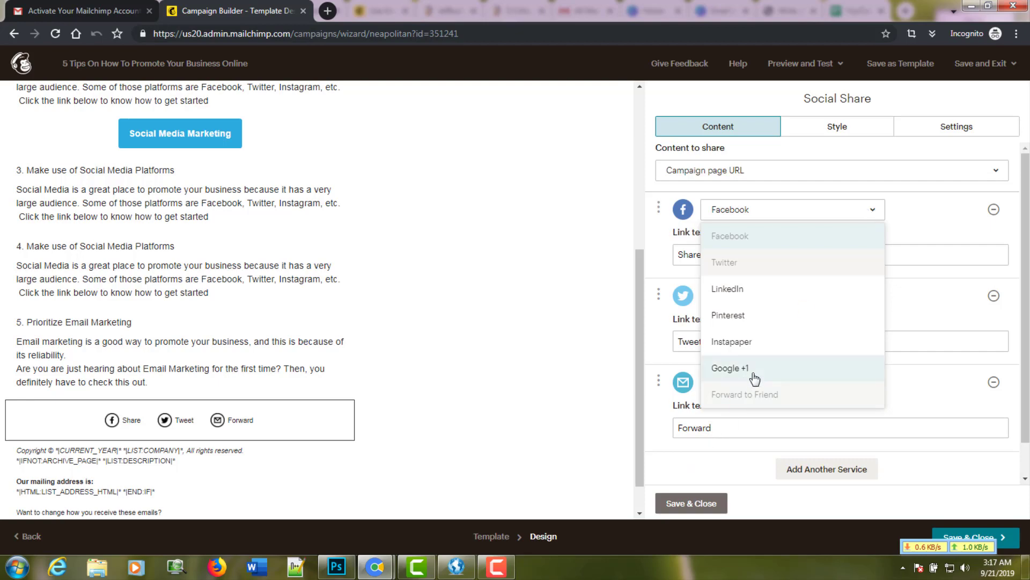
{"action": "left_click", "coordinate": [725, 368]}
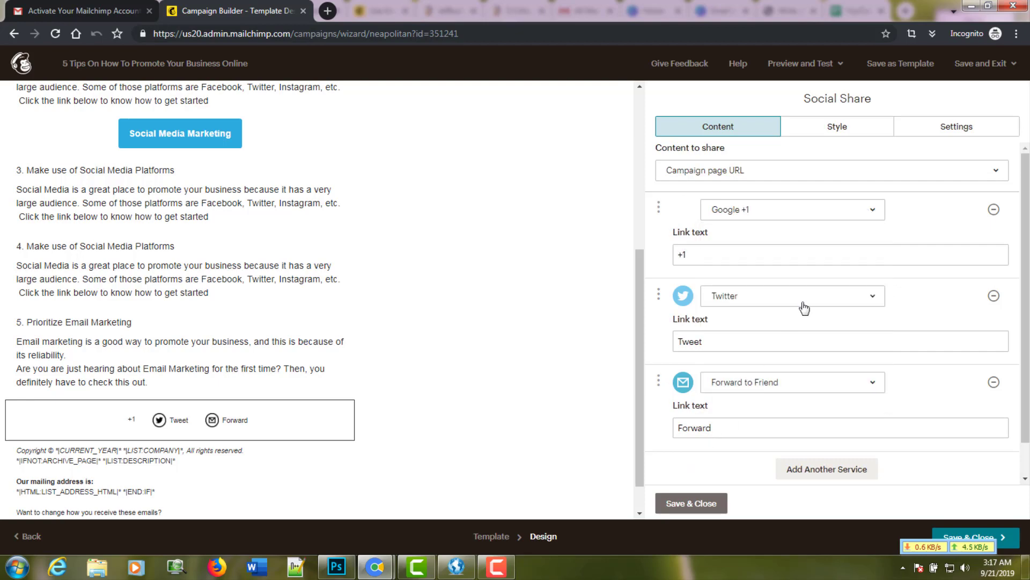
{"action": "left_click", "coordinate": [869, 215]}
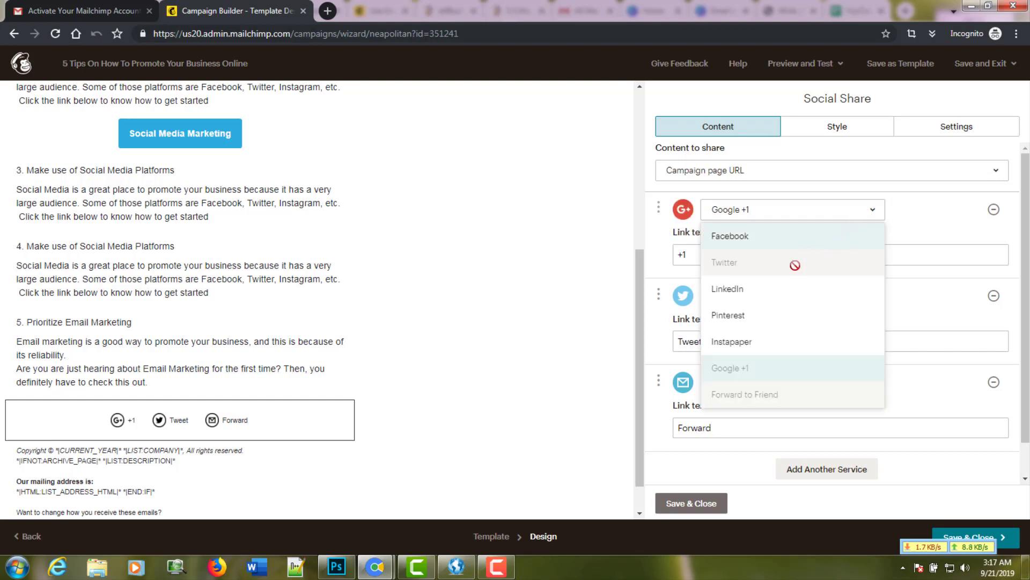
{"action": "left_click", "coordinate": [789, 236]}
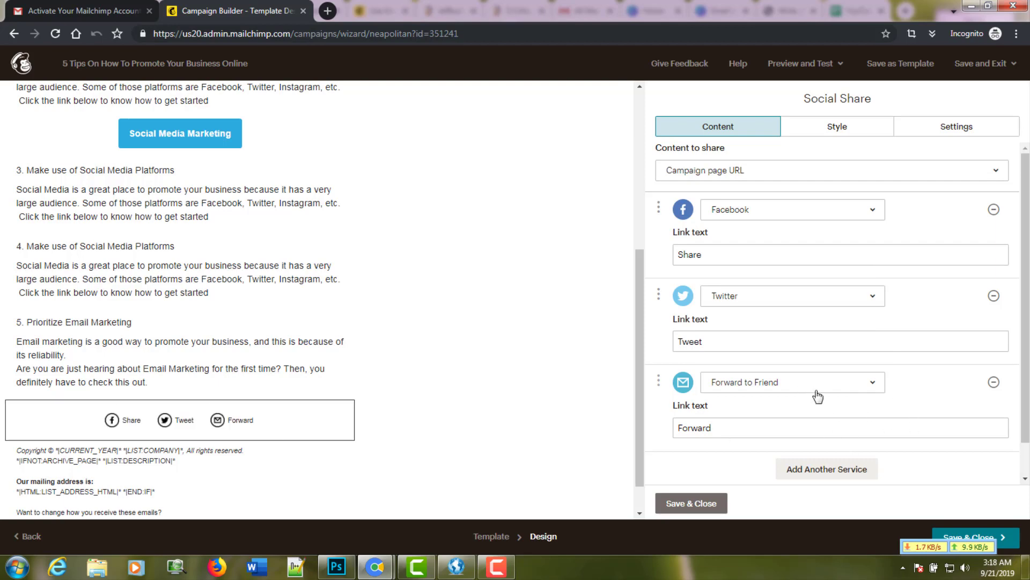
{"action": "scroll", "coordinate": [818, 396], "scroll_direction": "down", "scroll_amount": 1}
{"action": "scroll", "coordinate": [818, 396], "scroll_direction": "up", "scroll_amount": 1}
{"action": "left_click", "coordinate": [775, 177]}
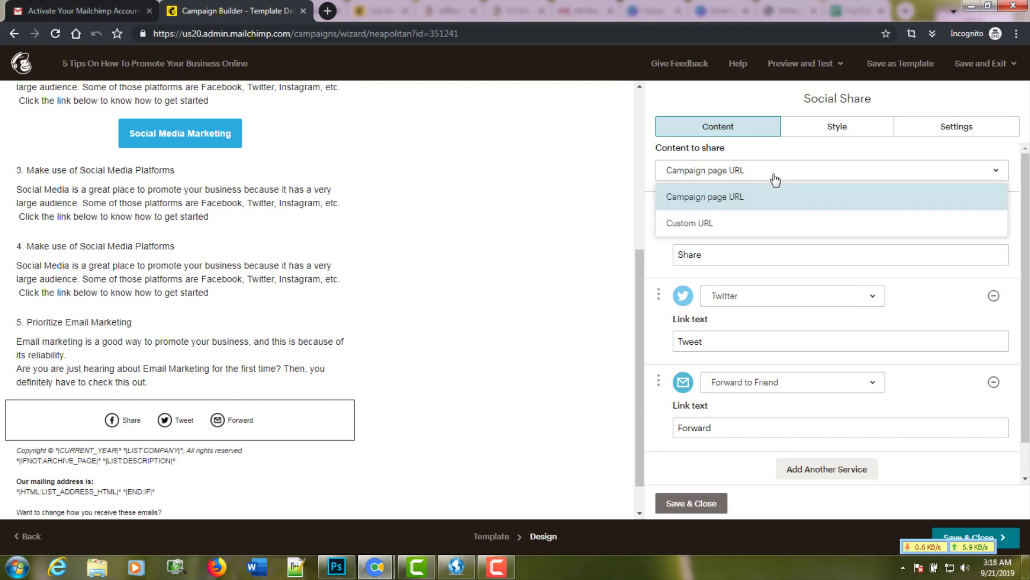
{"action": "left_click", "coordinate": [775, 179]}
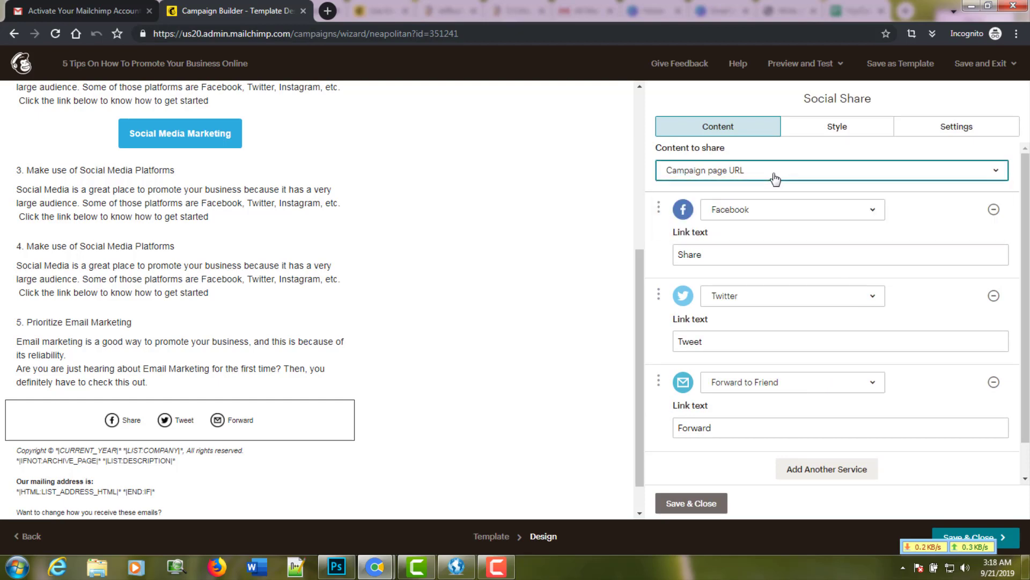
Try Custom URL as the content to share in the Social Share block, and set it back to Campaign page URL
{"action": "left_click", "coordinate": [774, 178]}
{"action": "left_click", "coordinate": [775, 225]}
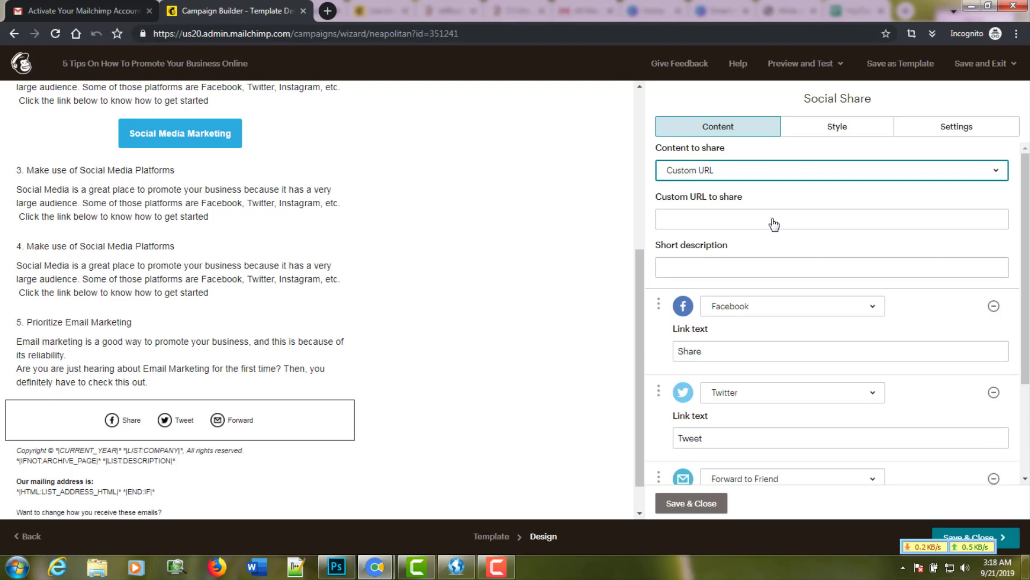
{"action": "left_click", "coordinate": [929, 170]}
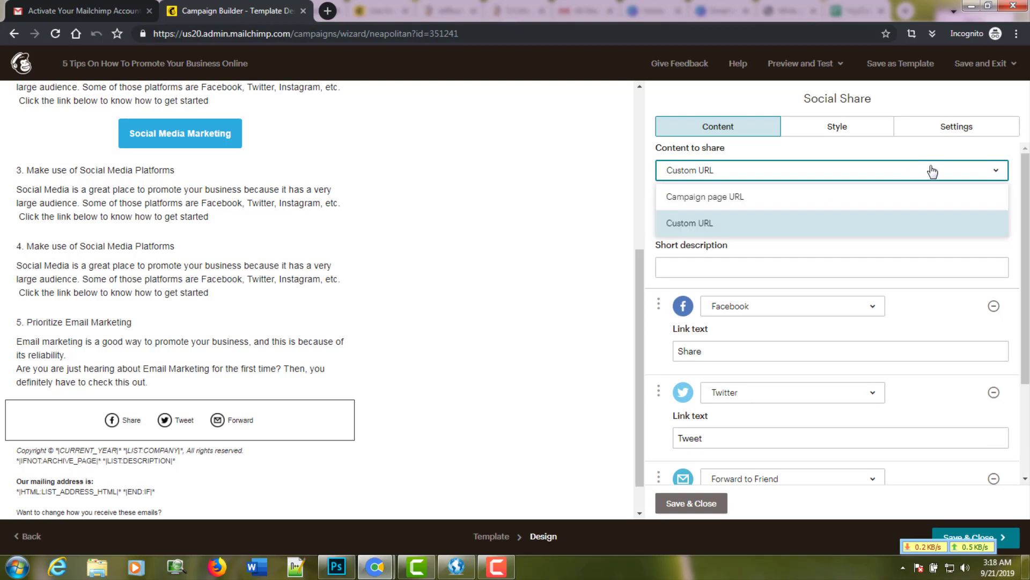
{"action": "left_click", "coordinate": [778, 207]}
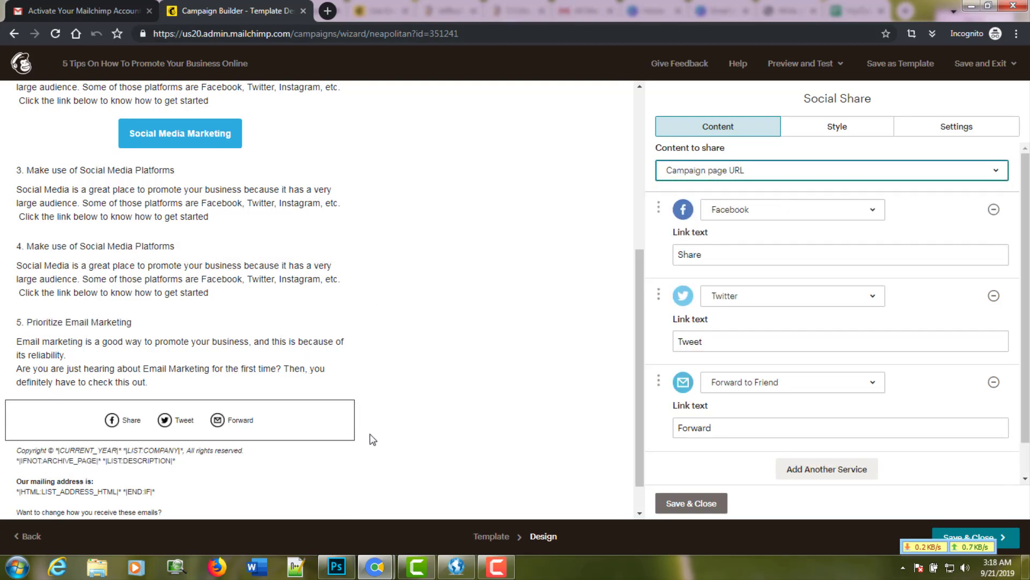
Save the Social Share block and add a Social Follow block between it and the footer
{"action": "scroll", "coordinate": [373, 436], "scroll_direction": "down", "scroll_amount": 1}
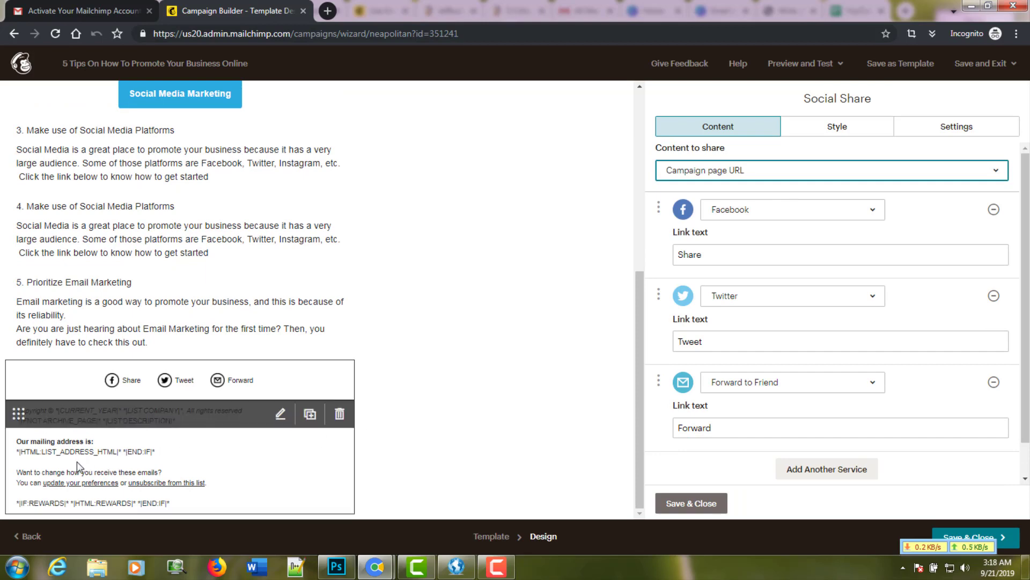
{"action": "left_click", "coordinate": [708, 504]}
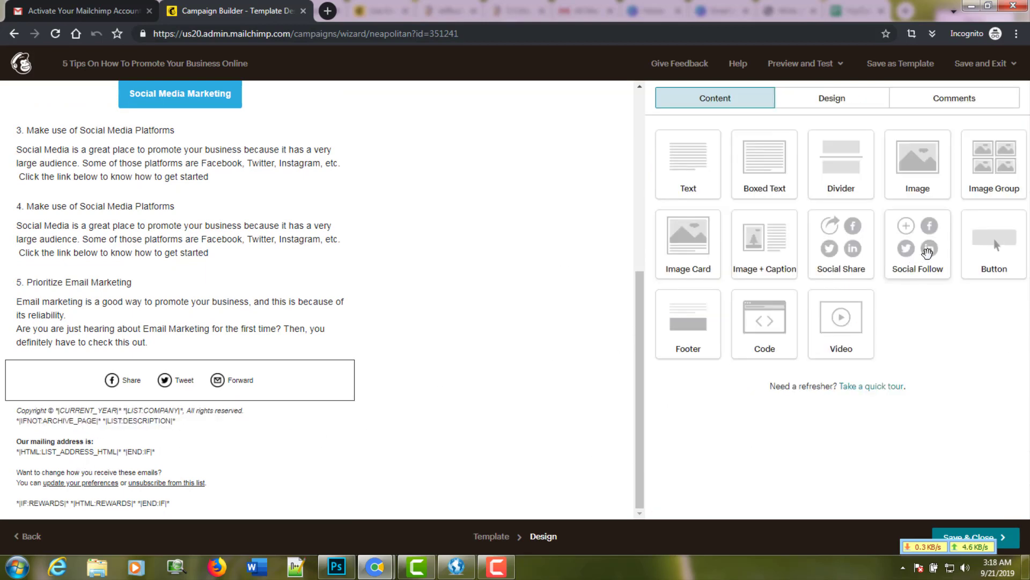
{"action": "left_click_drag", "start_coordinate": [927, 252], "coordinate": [215, 412]}
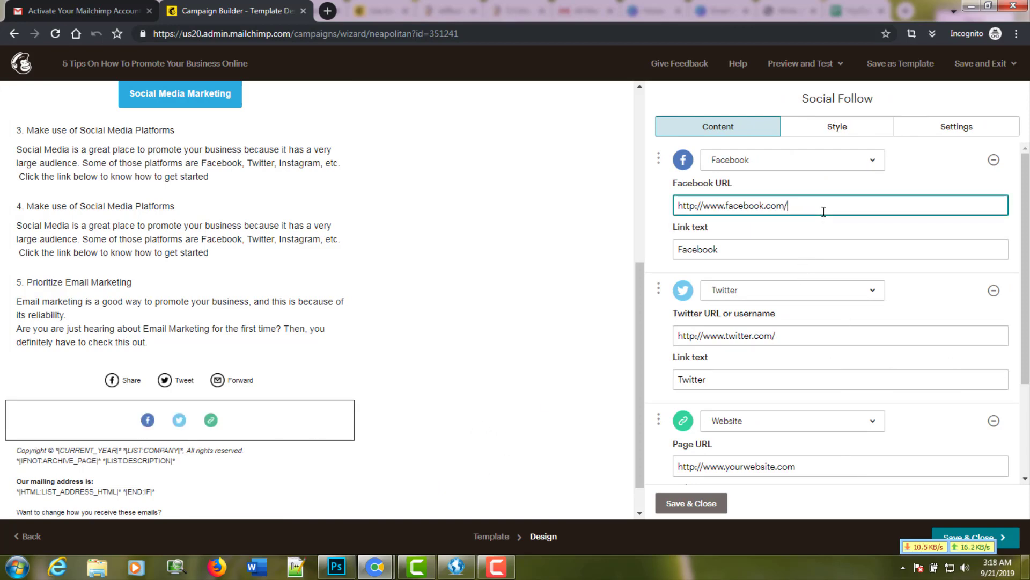
{"action": "left_click", "coordinate": [815, 340]}
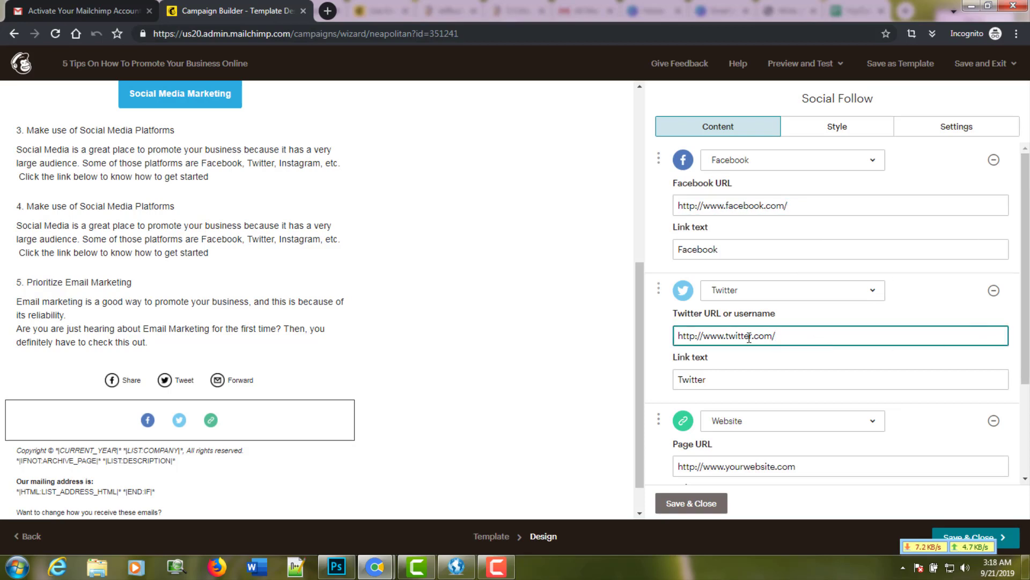
{"action": "scroll", "coordinate": [786, 424], "scroll_direction": "down", "scroll_amount": 2}
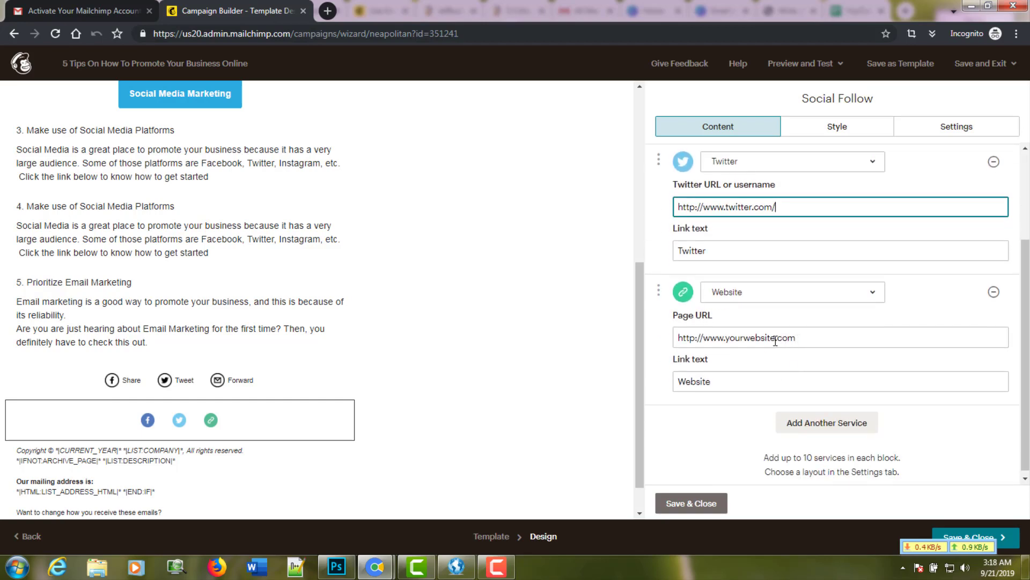
{"action": "left_click", "coordinate": [776, 339]}
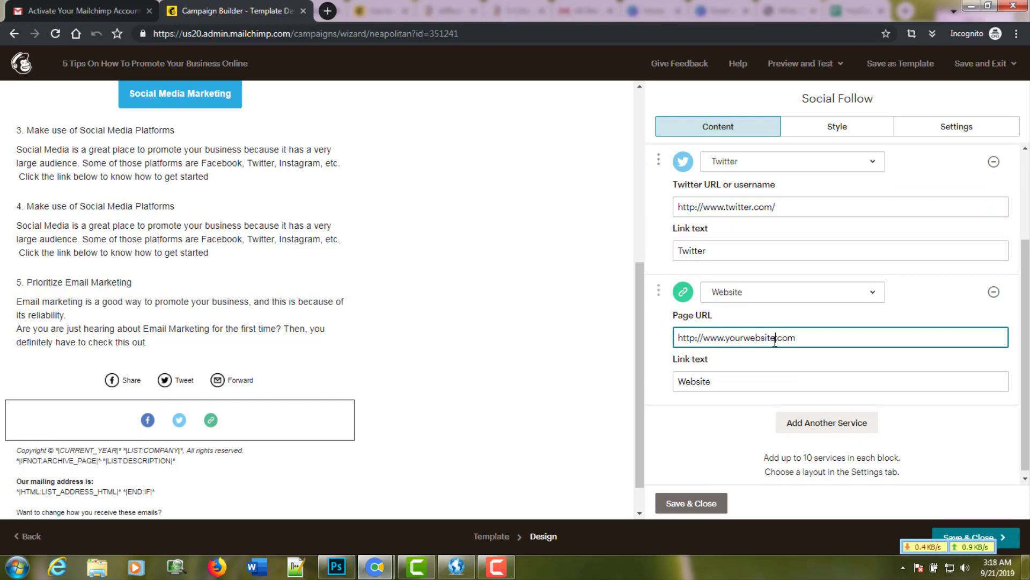
{"action": "key", "text": "BackSpace"}
{"action": "key", "text": "BackSpace"}
{"action": "key", "text": "BackSpace"}
{"action": "key", "text": "BackSpace"}
{"action": "key", "text": "BackSpace"}
{"action": "key", "text": "BackSpace"}
{"action": "key", "text": "BackSpace"}
{"action": "key", "text": "BackSpace"}
{"action": "key", "text": "BackSpace"}
{"action": "type", "text": "eagletech"}
{"action": "scroll", "coordinate": [731, 435], "scroll_direction": "up", "scroll_amount": 3}
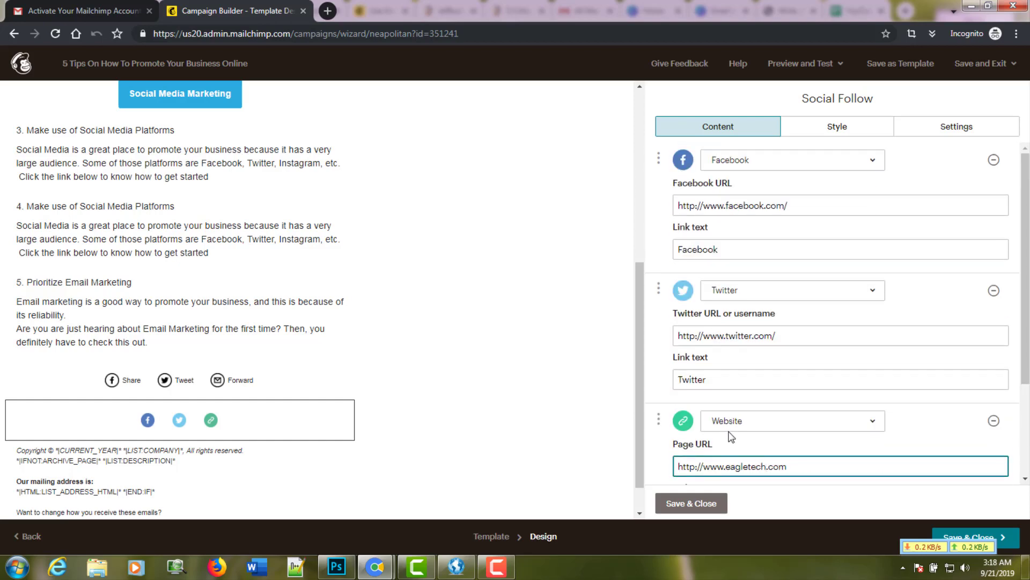
{"action": "scroll", "coordinate": [731, 436], "scroll_direction": "down", "scroll_amount": 1}
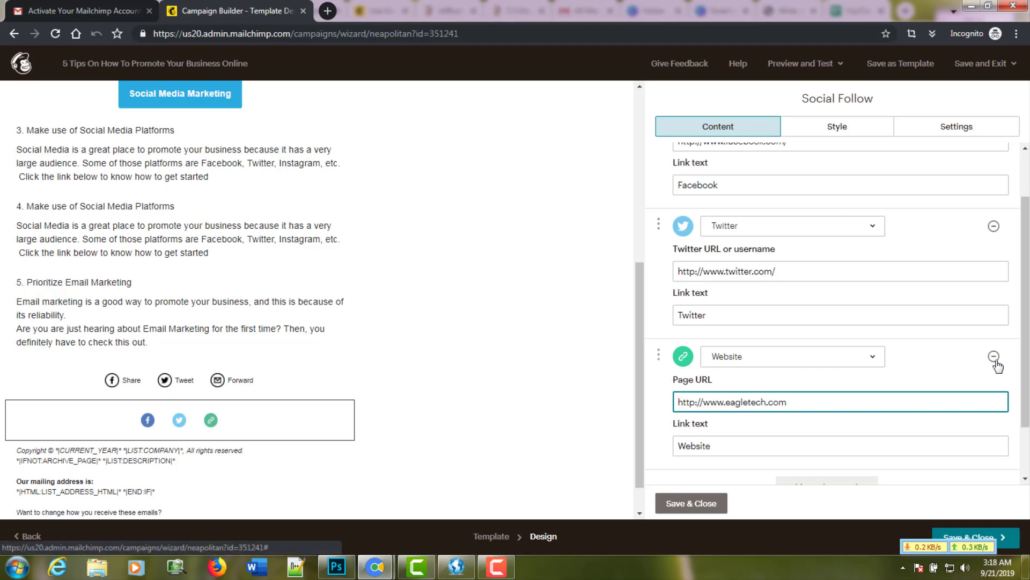
{"action": "scroll", "coordinate": [656, 371], "scroll_direction": "up", "scroll_amount": 1}
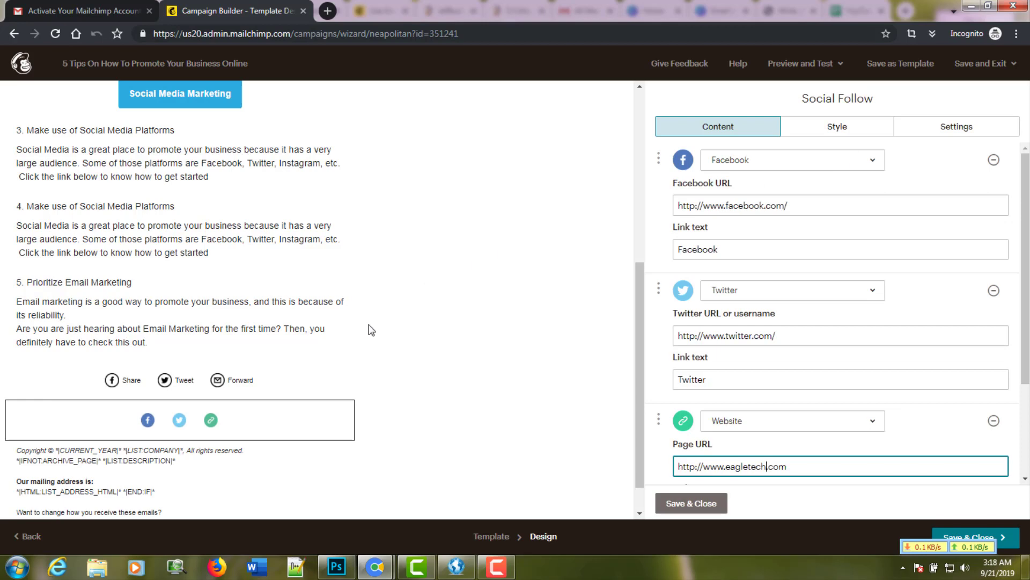
{"action": "left_click", "coordinate": [688, 505]}
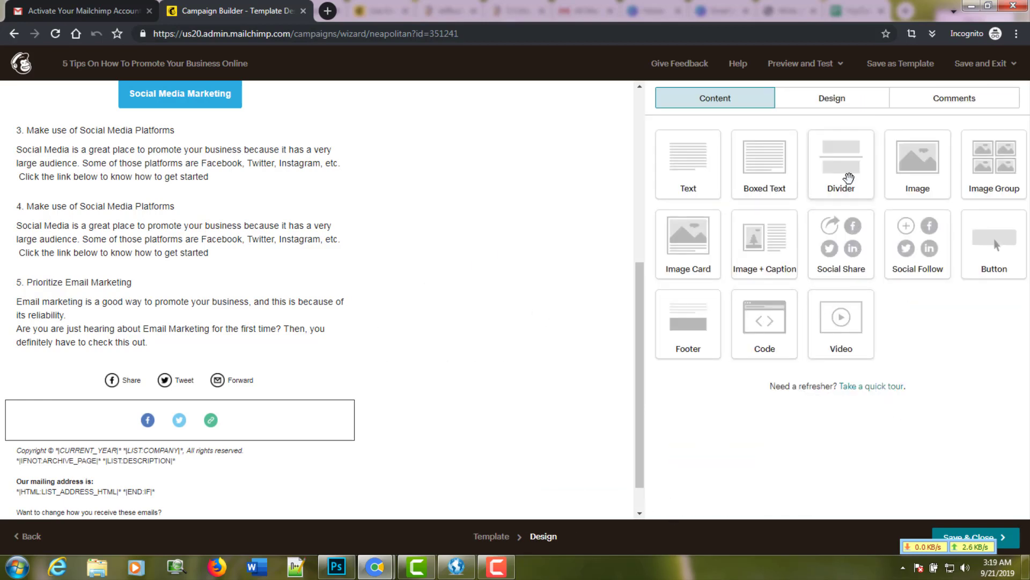
Add a divider between the fifth tip and the Social Share block, with its top border style set to Groove
{"action": "left_click_drag", "start_coordinate": [849, 177], "coordinate": [202, 361]}
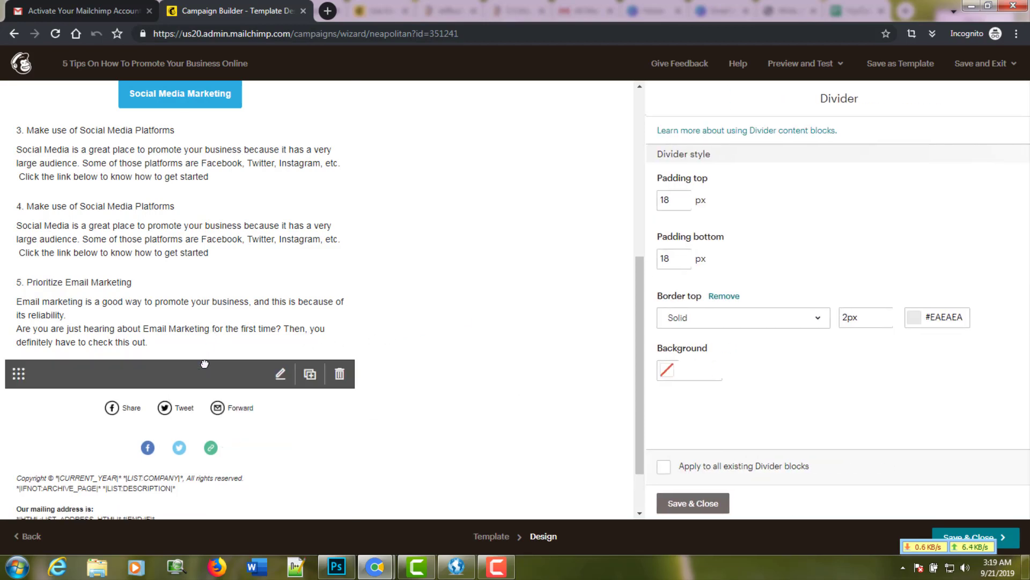
{"action": "left_click", "coordinate": [813, 318]}
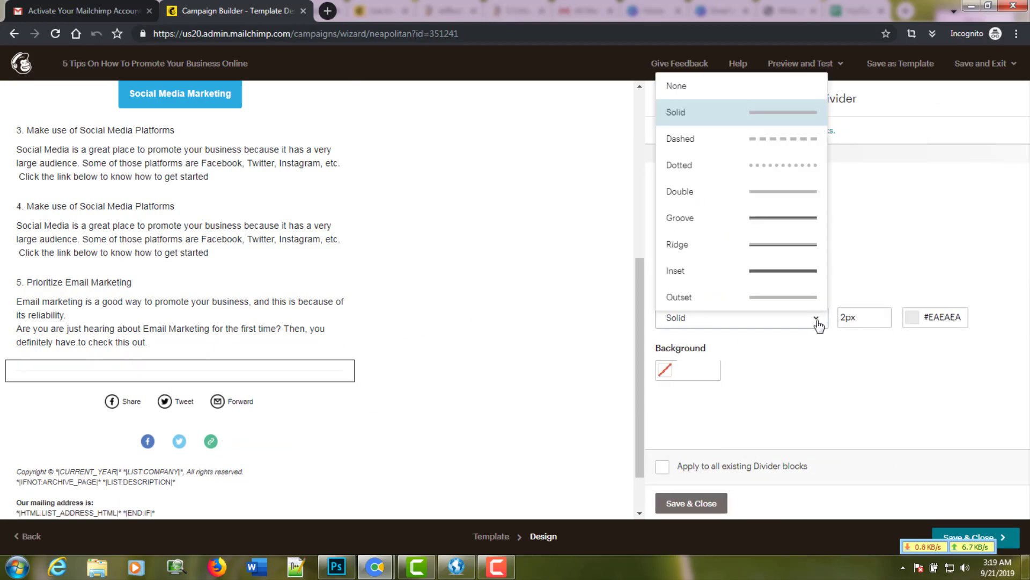
{"action": "left_click", "coordinate": [785, 226]}
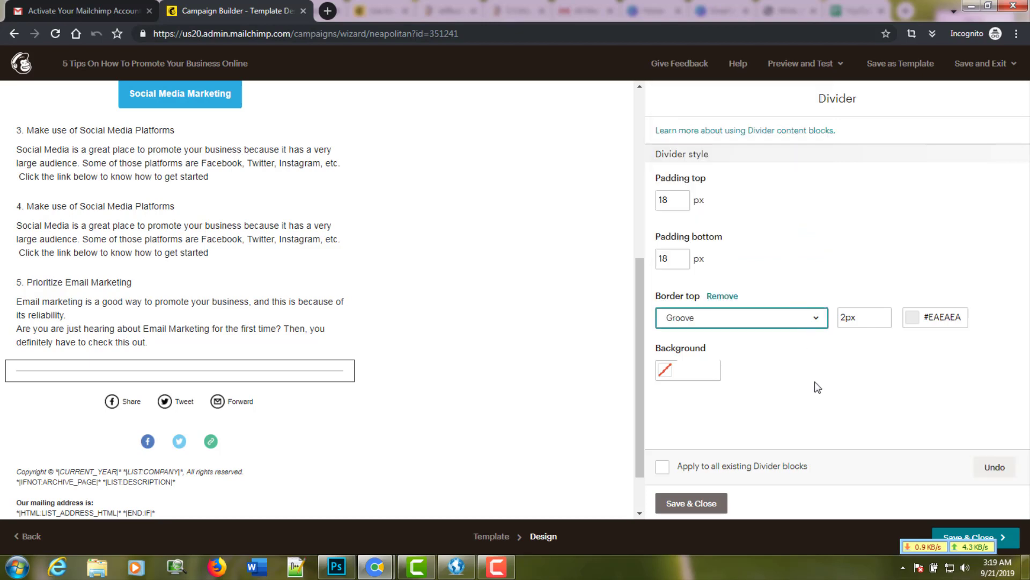
{"action": "left_click", "coordinate": [508, 378]}
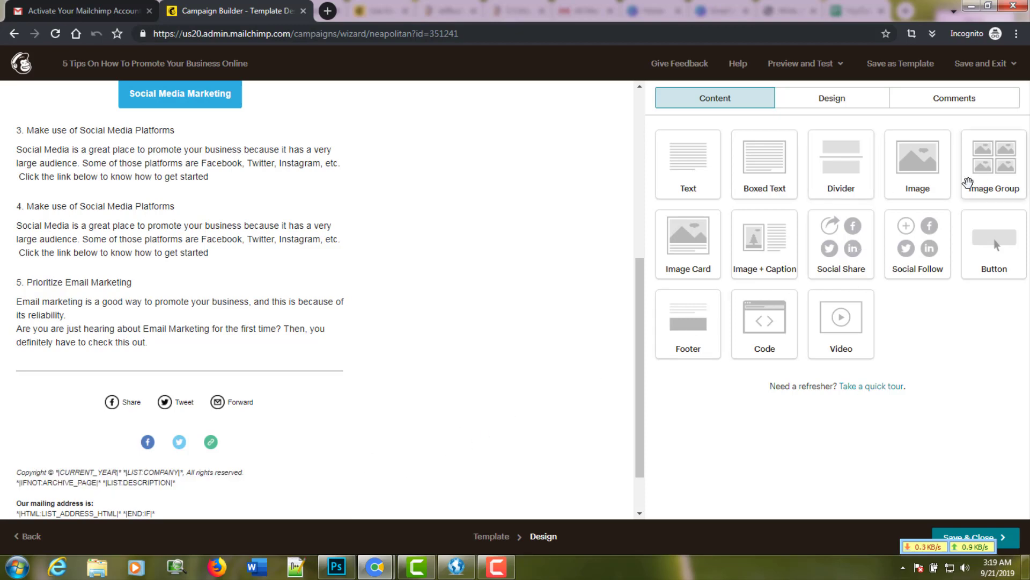
Add a Boxed Text block between the Social Share and Social Follow blocks, reading "FOLLOW US" in bold, and save it
{"action": "left_click_drag", "start_coordinate": [739, 196], "coordinate": [198, 417]}
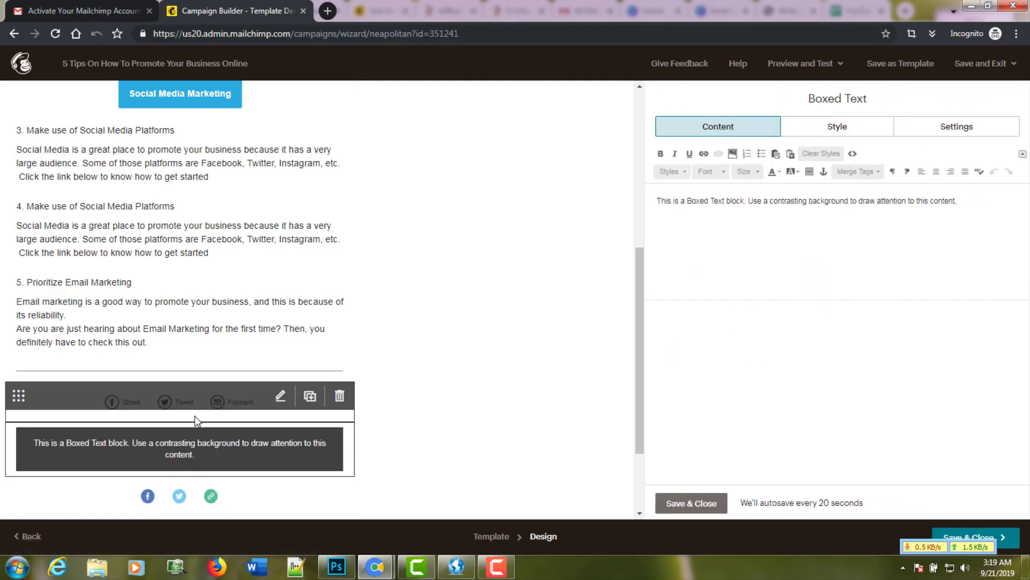
{"action": "left_click_drag", "start_coordinate": [656, 202], "coordinate": [996, 191]}
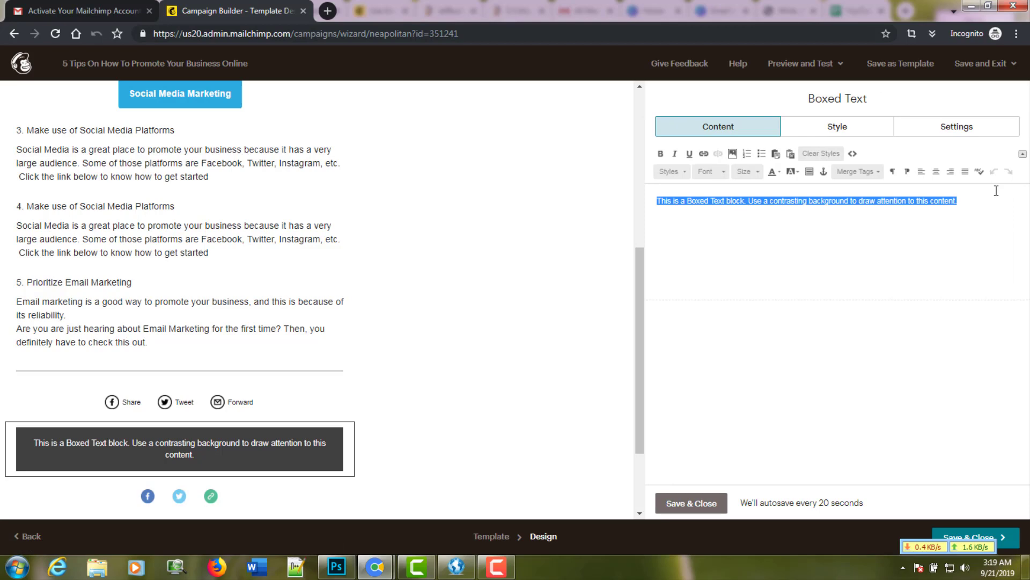
{"action": "type", "text": "FOL"}
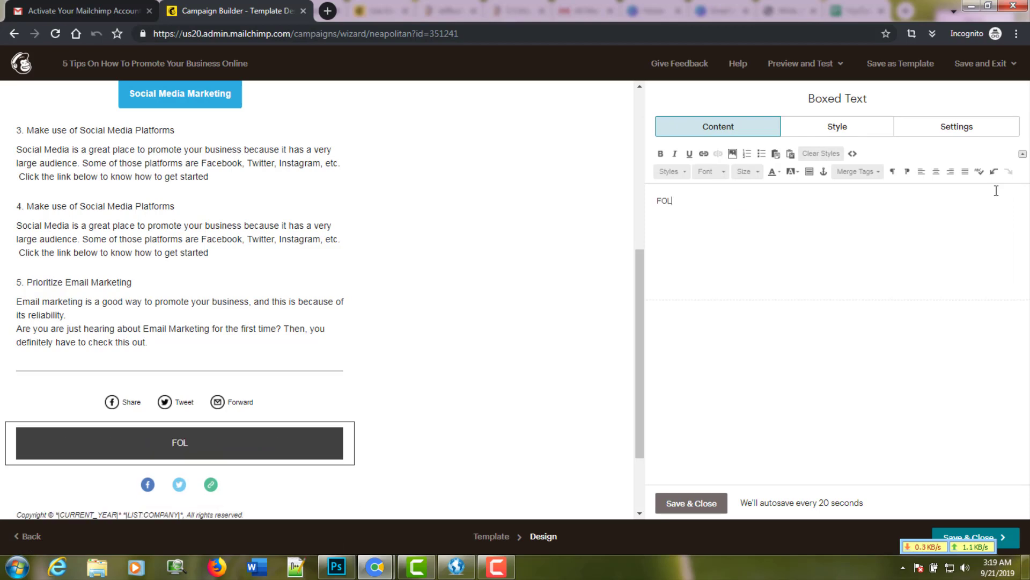
{"action": "type", "text": "LOW US"}
{"action": "left_click_drag", "start_coordinate": [705, 200], "coordinate": [656, 200]}
{"action": "left_click", "coordinate": [660, 153]}
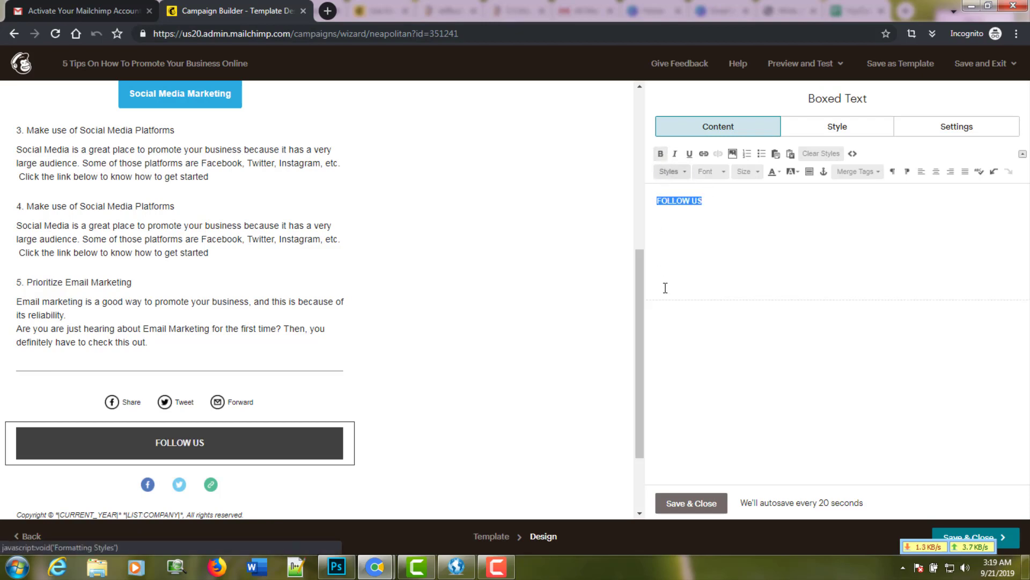
{"action": "left_click", "coordinate": [700, 502]}
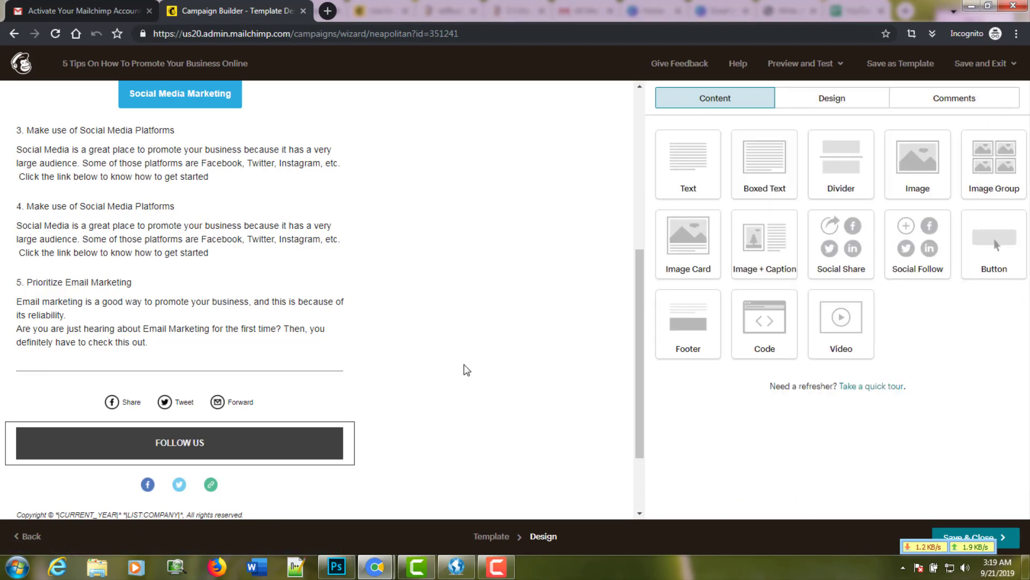
Look over the email in the editor, and open it in preview mode to examine its desktop layout down to the footer
{"action": "scroll", "coordinate": [526, 363], "scroll_direction": "down", "scroll_amount": 2}
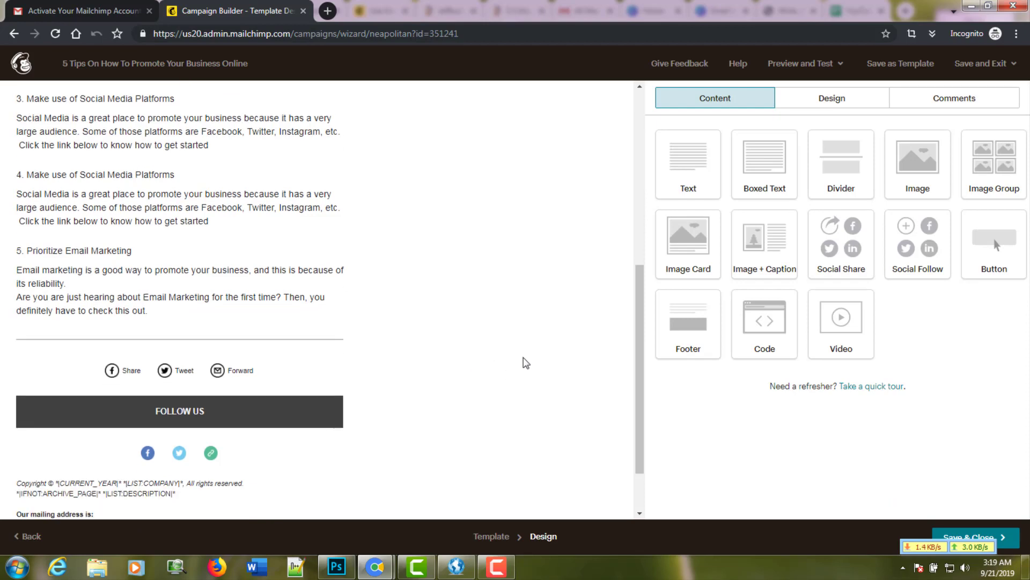
{"action": "scroll", "coordinate": [526, 362], "scroll_direction": "up", "scroll_amount": 8}
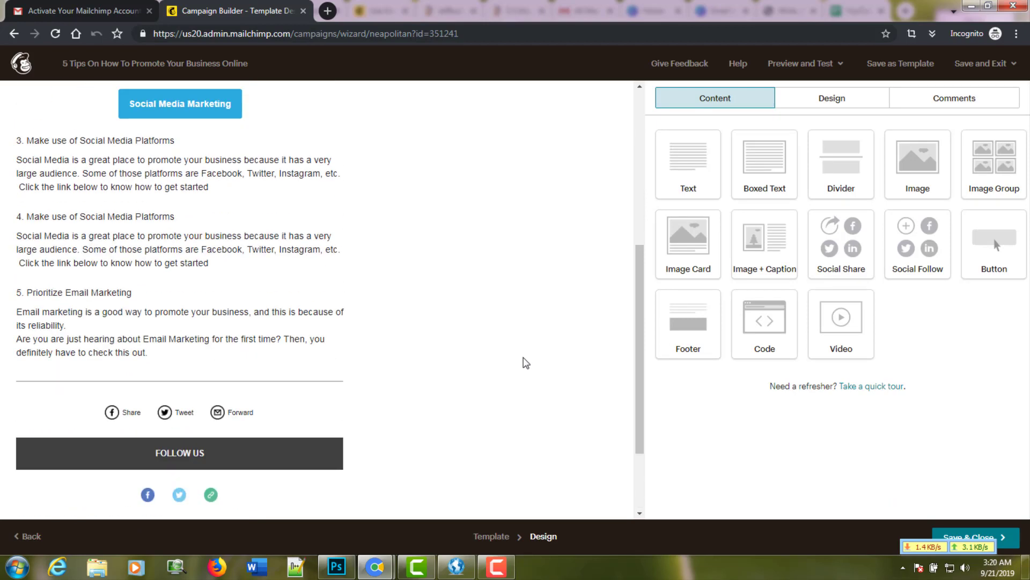
{"action": "scroll", "coordinate": [526, 363], "scroll_direction": "down", "scroll_amount": 10}
{"action": "scroll", "coordinate": [526, 363], "scroll_direction": "up", "scroll_amount": 10}
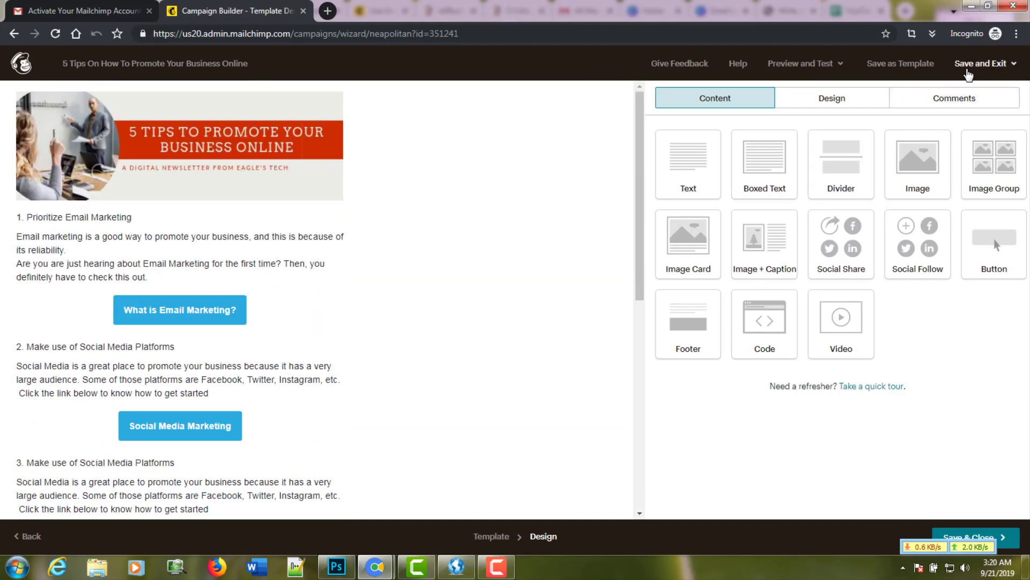
{"action": "left_click", "coordinate": [968, 70]}
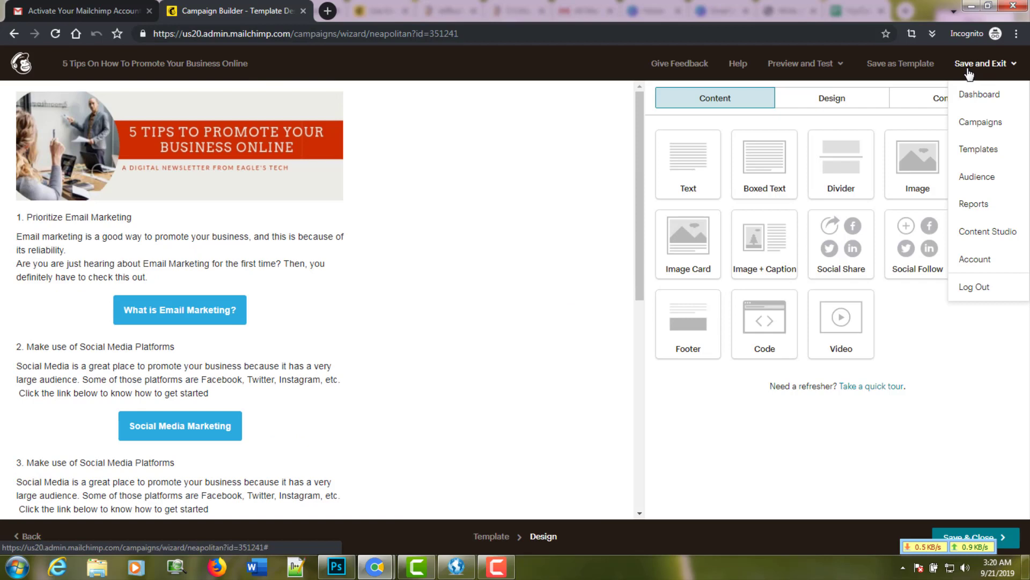
{"action": "left_click", "coordinate": [838, 70]}
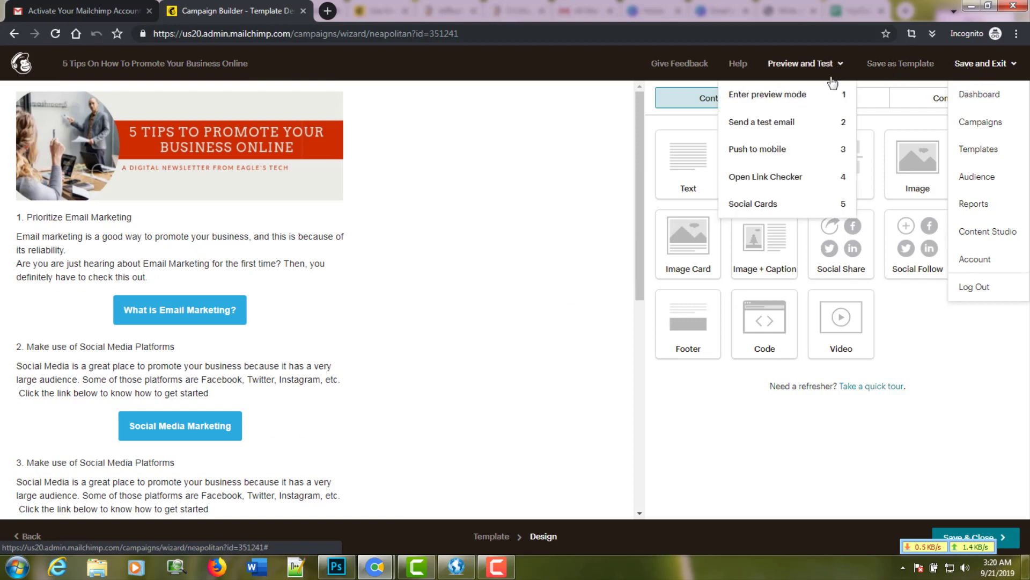
{"action": "left_click", "coordinate": [783, 102]}
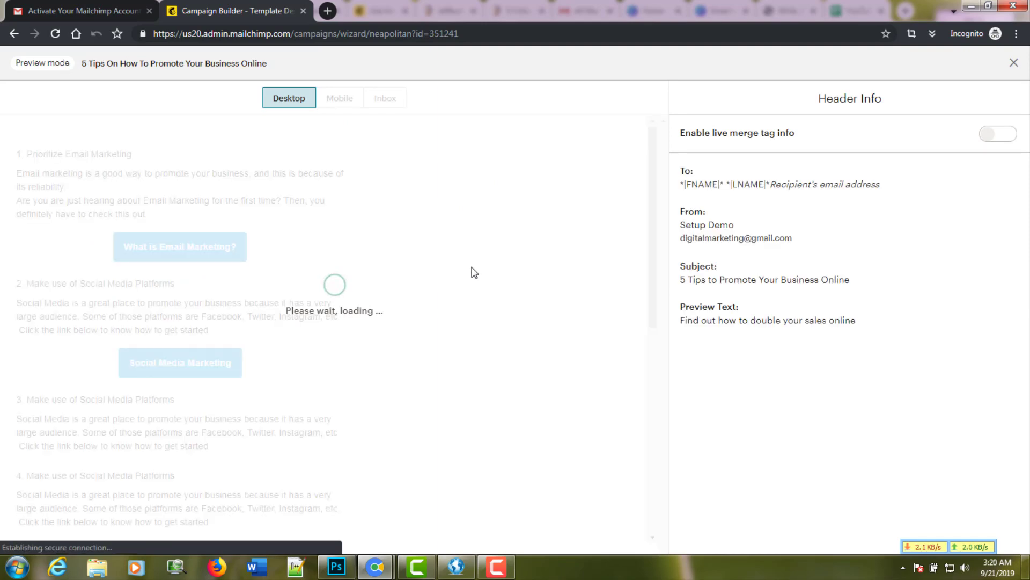
{"action": "scroll", "coordinate": [310, 327], "scroll_direction": "down", "scroll_amount": 12}
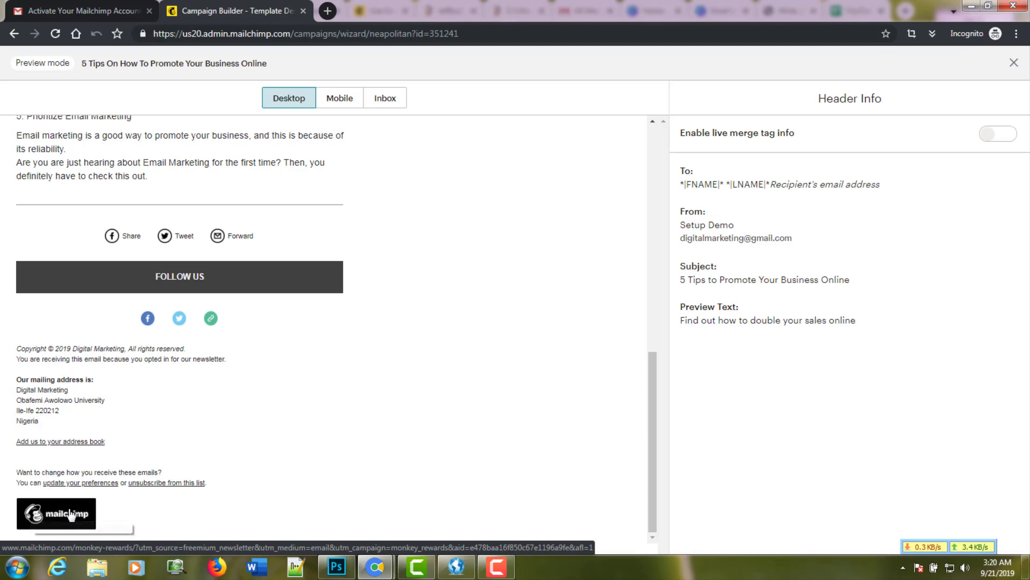
{"action": "scroll", "coordinate": [165, 449], "scroll_direction": "up", "scroll_amount": 15}
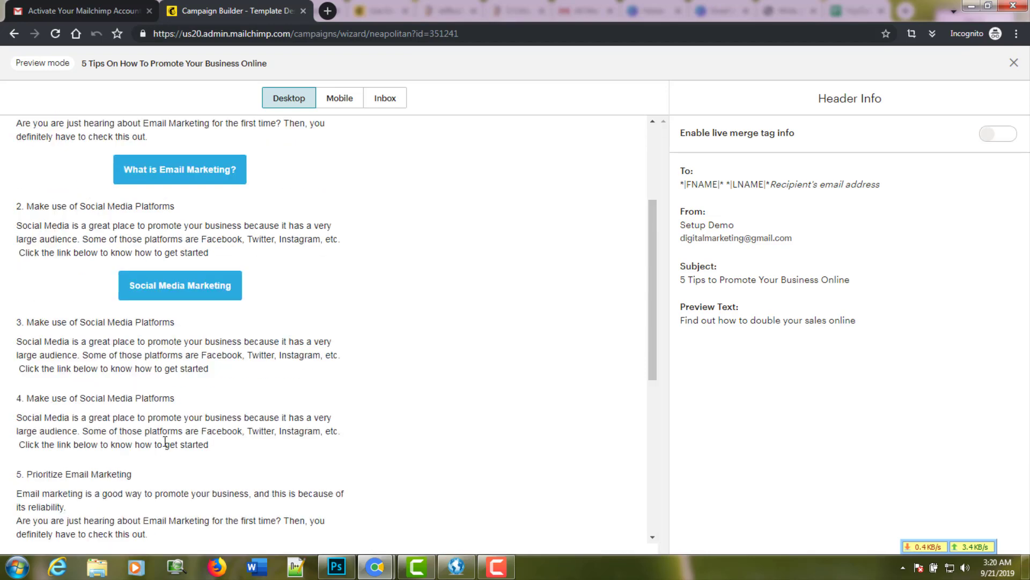
Examine the email's mobile preview from header to footer, and leave preview mode
{"action": "left_click", "coordinate": [338, 100]}
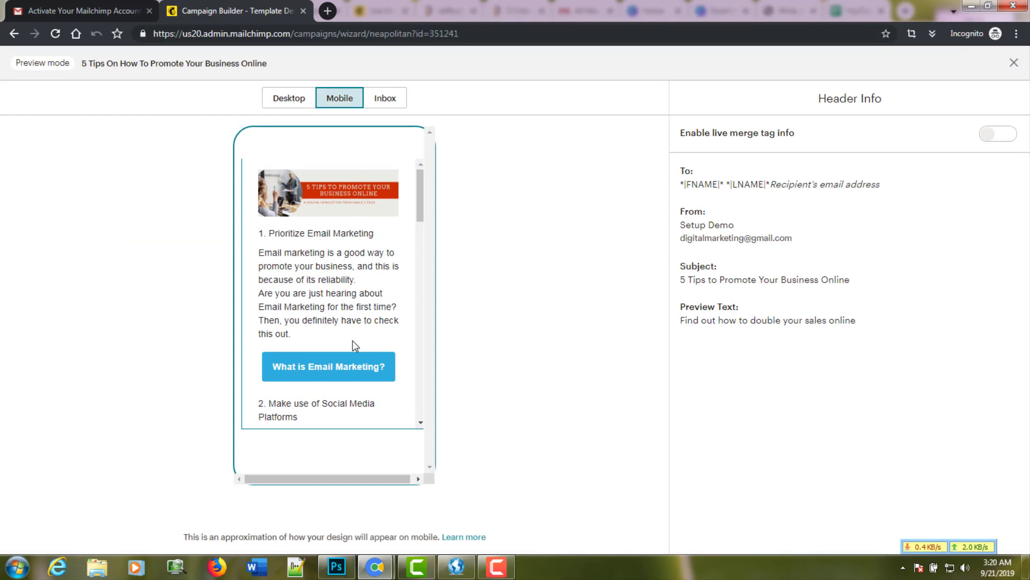
{"action": "scroll", "coordinate": [353, 340], "scroll_direction": "down", "scroll_amount": 6}
{"action": "scroll", "coordinate": [354, 341], "scroll_direction": "down", "scroll_amount": 8}
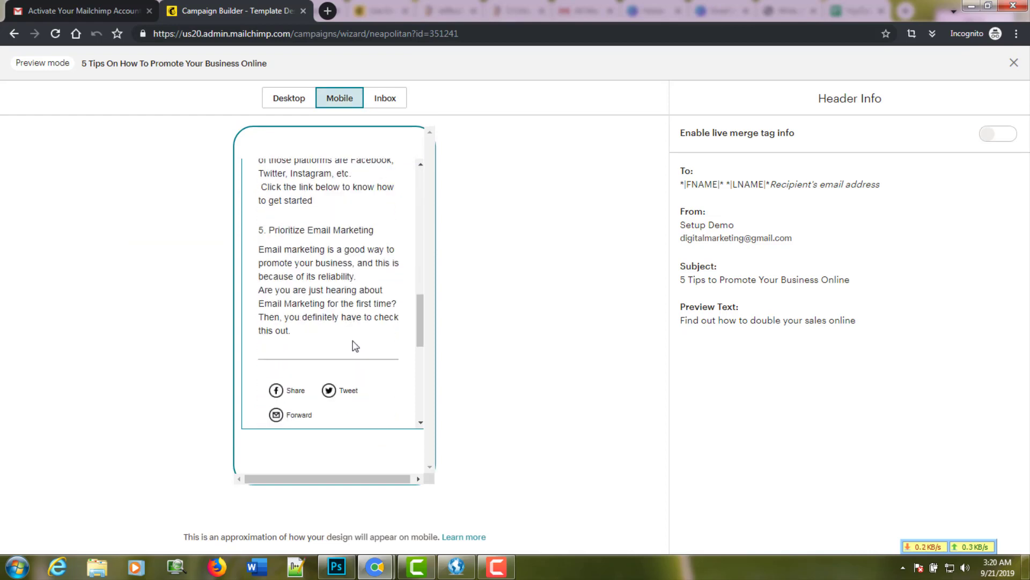
{"action": "scroll", "coordinate": [354, 340], "scroll_direction": "up", "scroll_amount": 3}
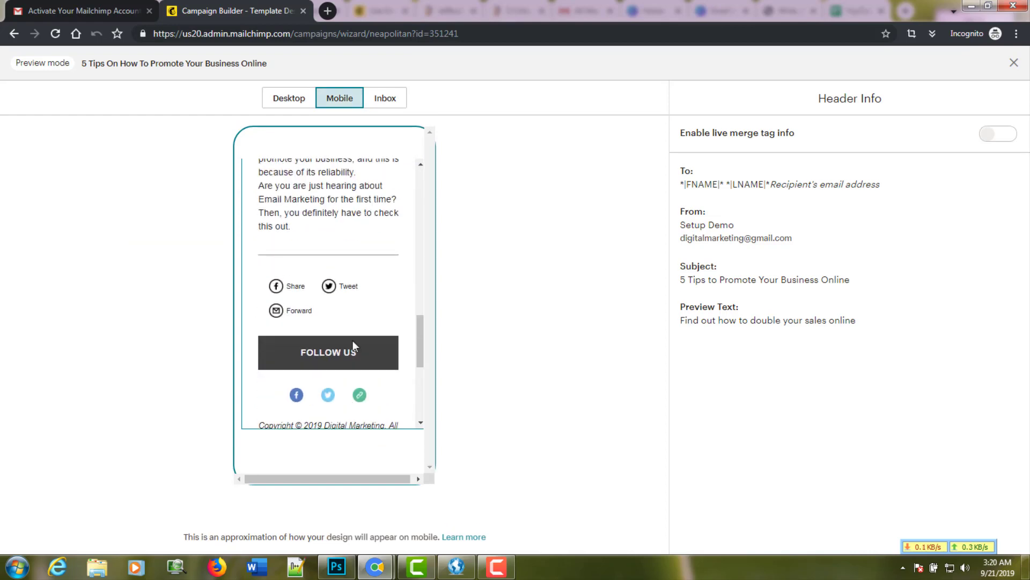
{"action": "scroll", "coordinate": [353, 342], "scroll_direction": "down", "scroll_amount": 5}
{"action": "scroll", "coordinate": [353, 341], "scroll_direction": "up", "scroll_amount": 12}
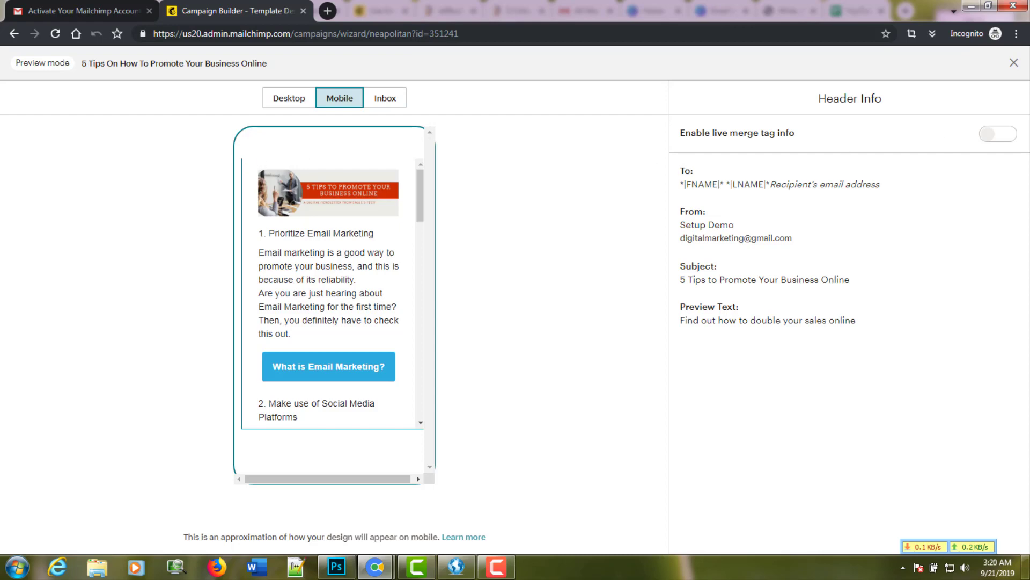
{"action": "left_click", "coordinate": [1014, 63]}
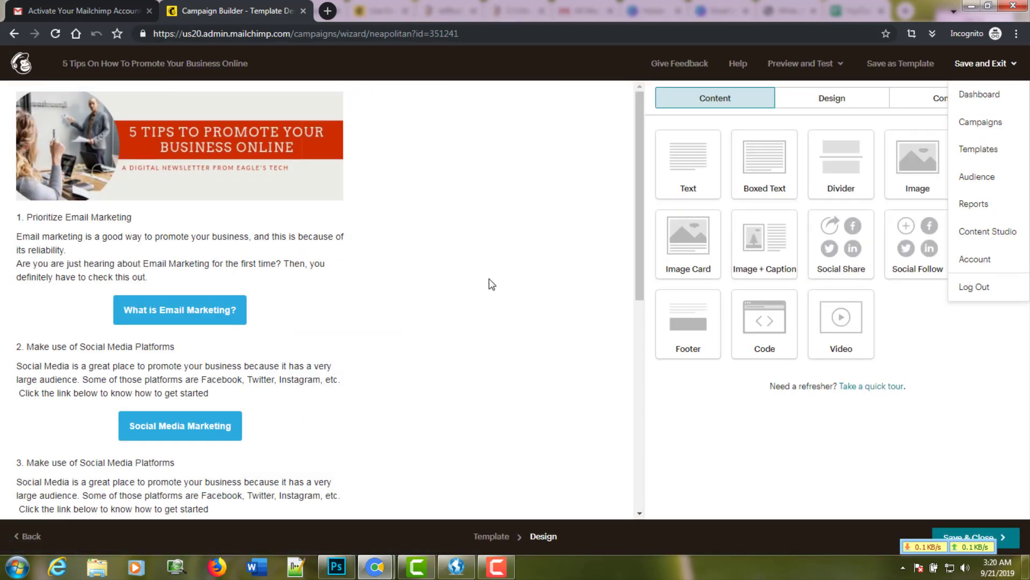
Send a test of the email to the recipient's email address, and close the test dialog
{"action": "left_click", "coordinate": [821, 73]}
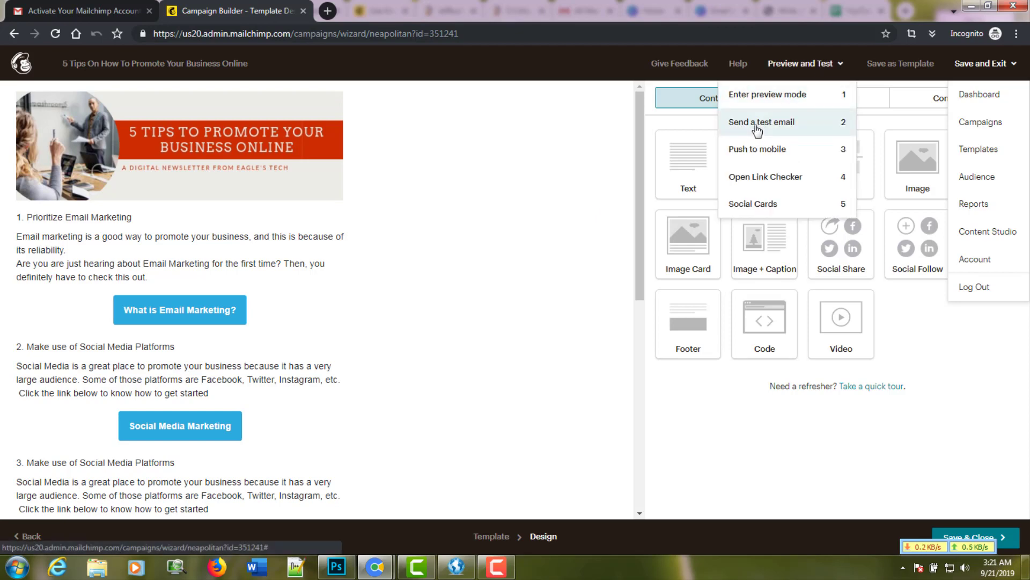
{"action": "left_click", "coordinate": [757, 124]}
{"action": "left_click", "coordinate": [478, 267]}
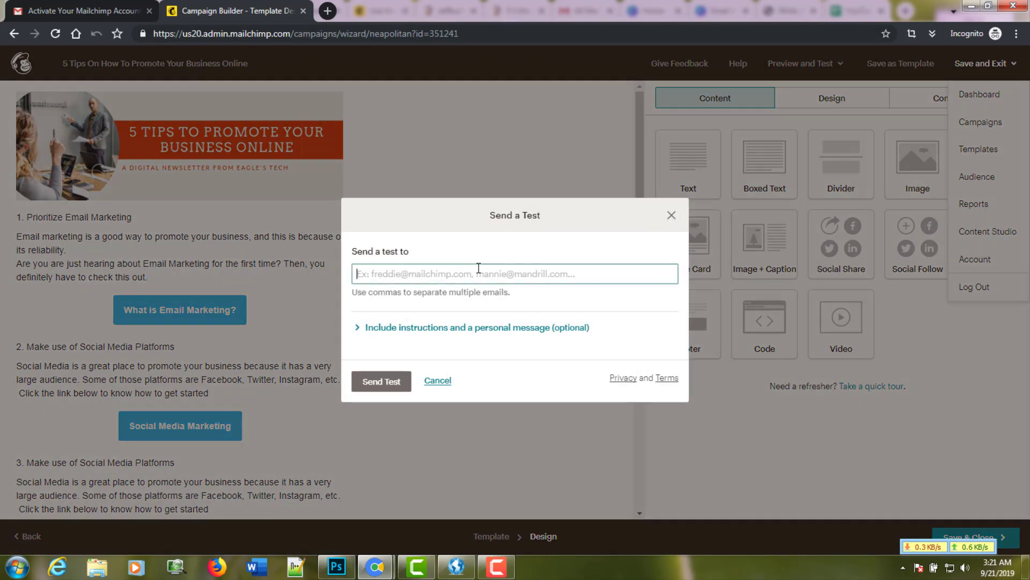
{"action": "type", "text": "O."}
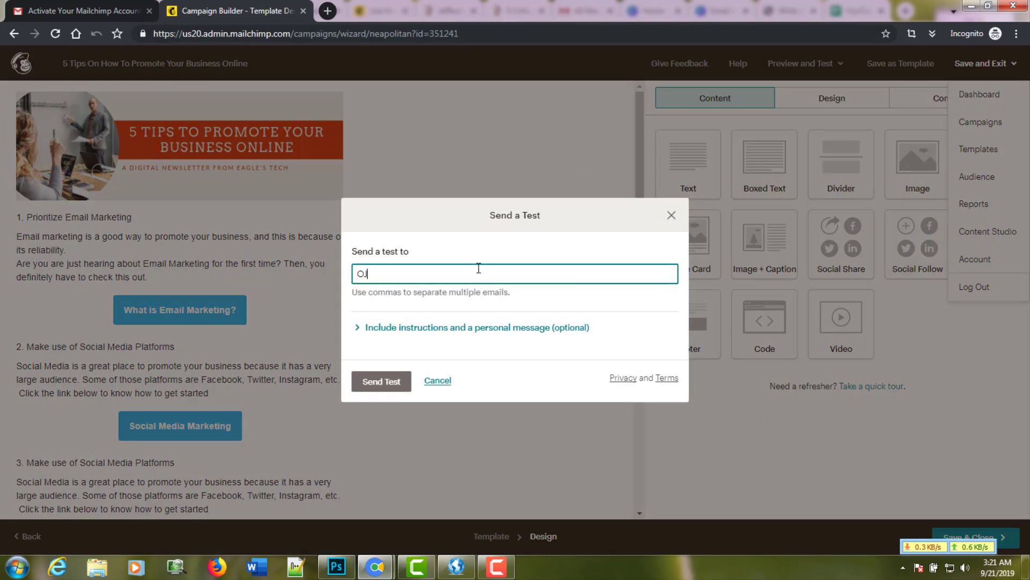
{"action": "type", "text": "J"}
{"action": "key", "text": "BackSpace"}
{"action": "key", "text": "BackSpace"}
{"action": "type", "text": "o"}
{"action": "left_click", "coordinate": [386, 384]}
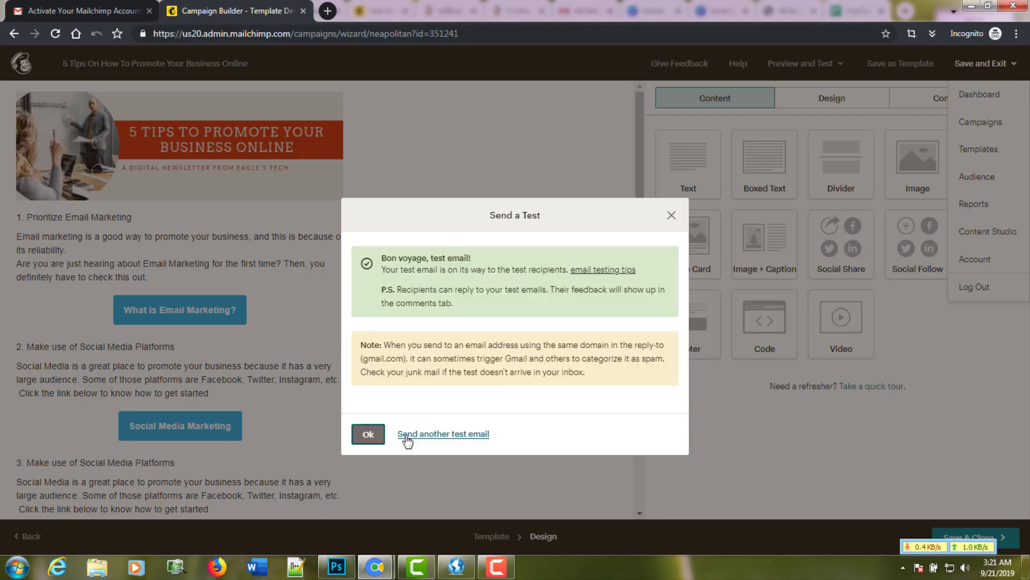
{"action": "left_click", "coordinate": [369, 435]}
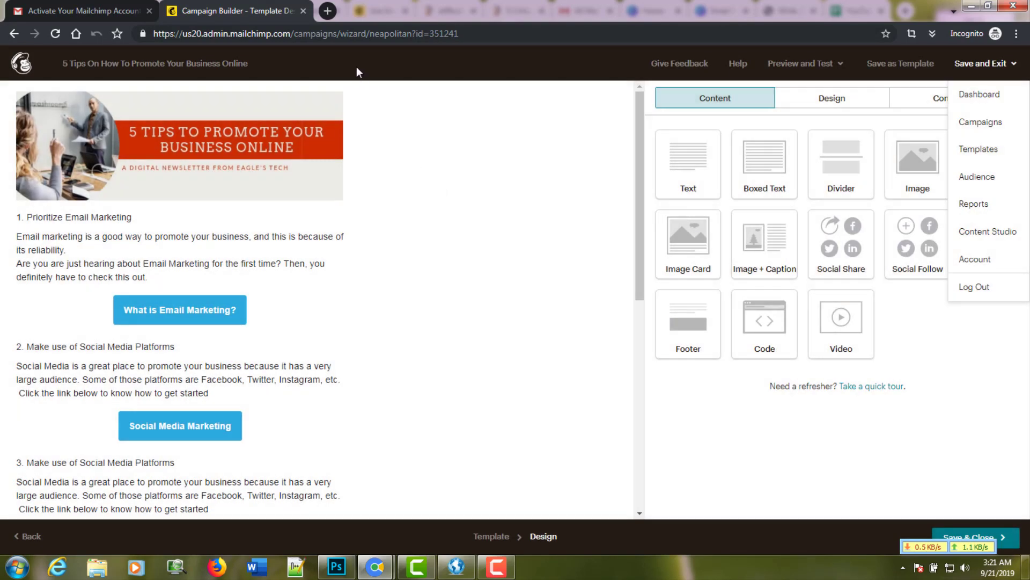
Switch to Gmail at mail.google.com in a new browser tab and open the "[Test] 5 Tips to Promote Your Business Online" message
{"action": "left_click", "coordinate": [328, 11]}
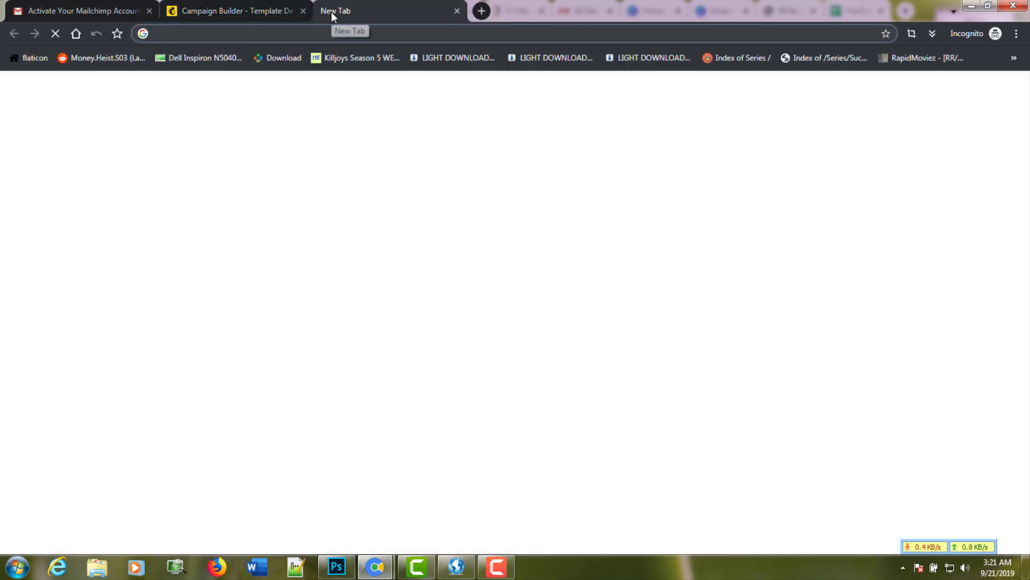
{"action": "type", "text": "mail.google.com"}
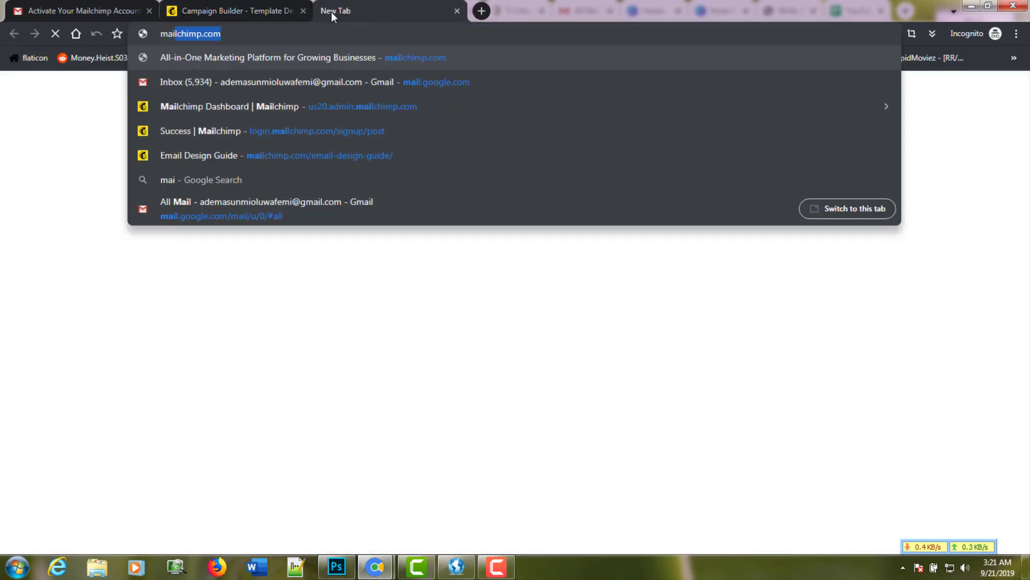
{"action": "key", "text": "Return"}
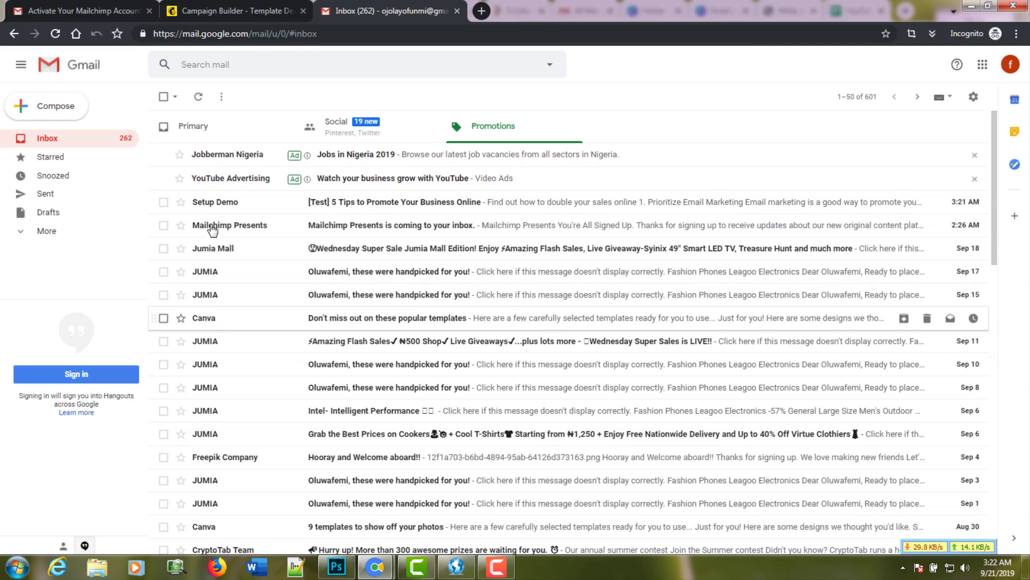
{"action": "mouse_move", "coordinate": [226, 206]}
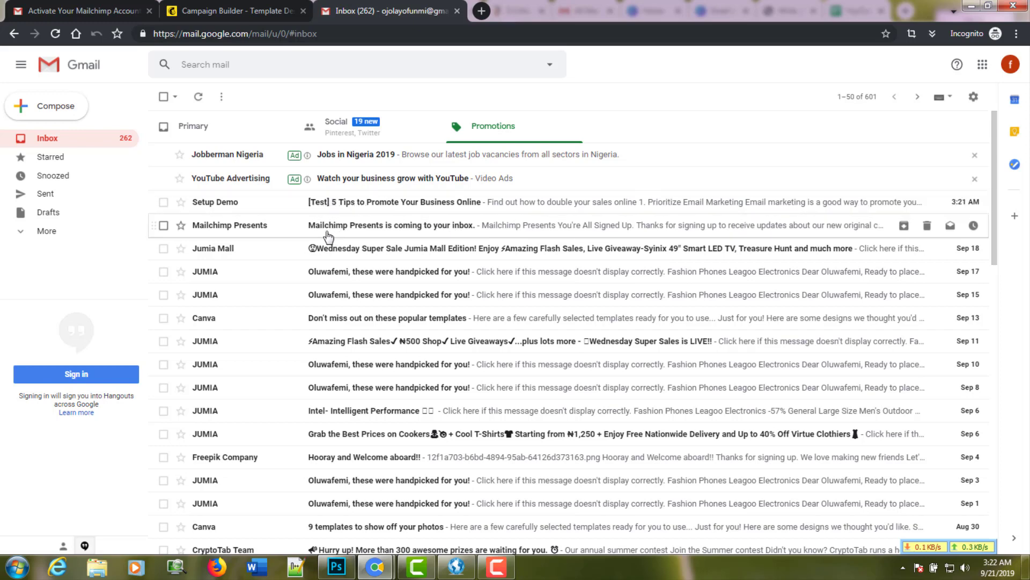
{"action": "left_click", "coordinate": [323, 204]}
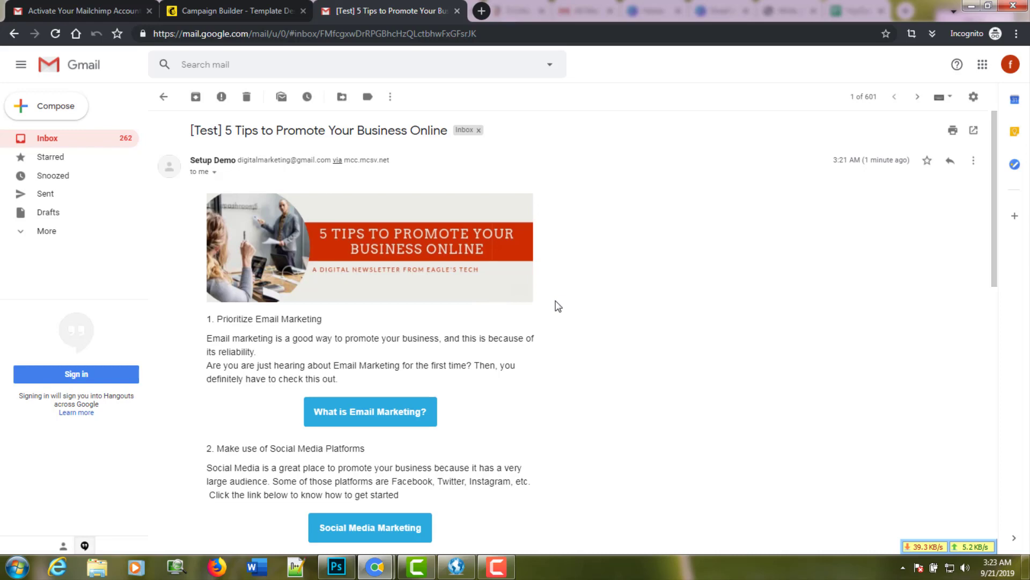
Examine the received test email from the header image through the tips, share and follow links down to the footer
{"action": "scroll", "coordinate": [558, 306], "scroll_direction": "down", "scroll_amount": 5}
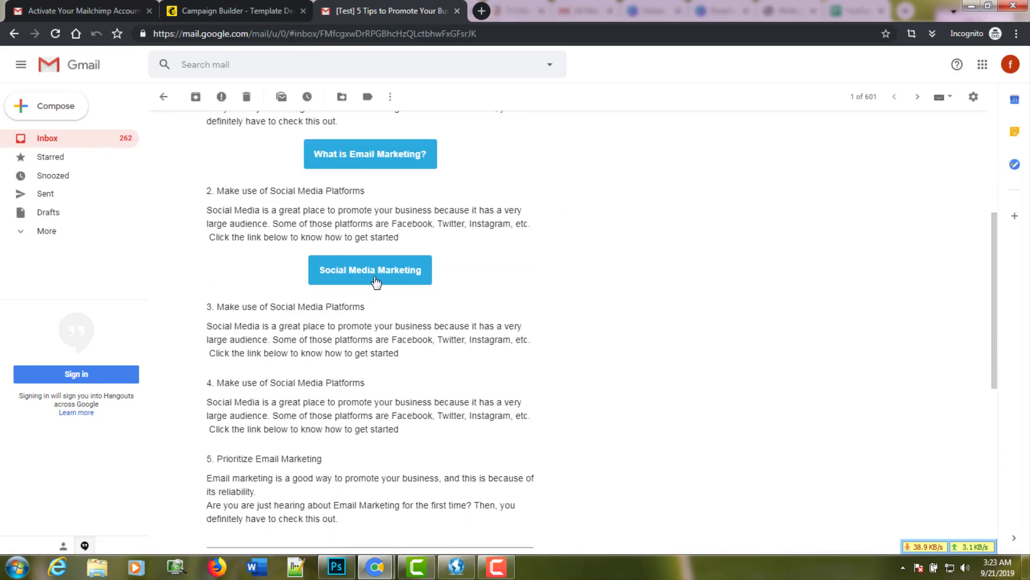
{"action": "scroll", "coordinate": [374, 278], "scroll_direction": "down", "scroll_amount": 5}
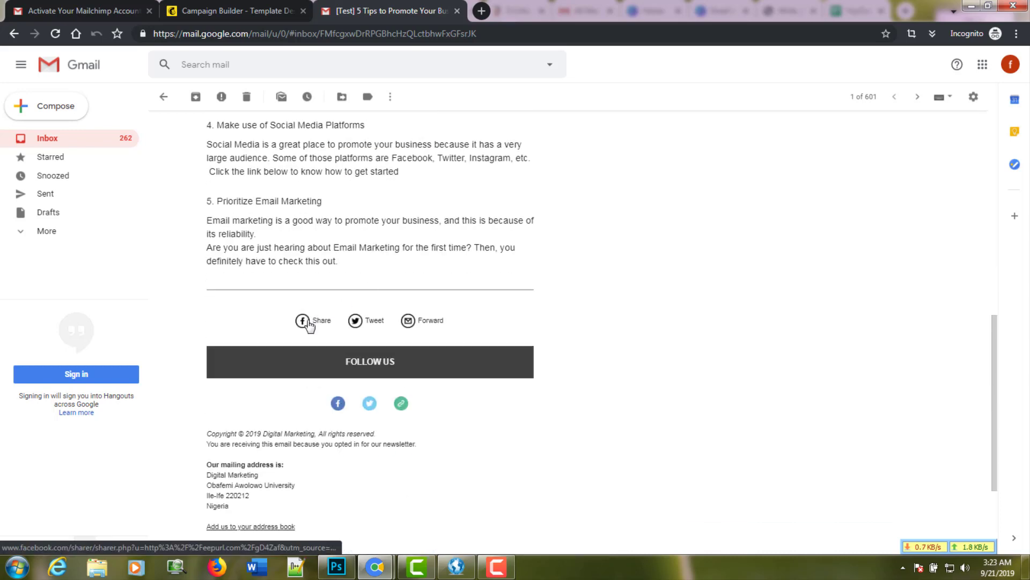
{"action": "scroll", "coordinate": [243, 383], "scroll_direction": "down", "scroll_amount": 3}
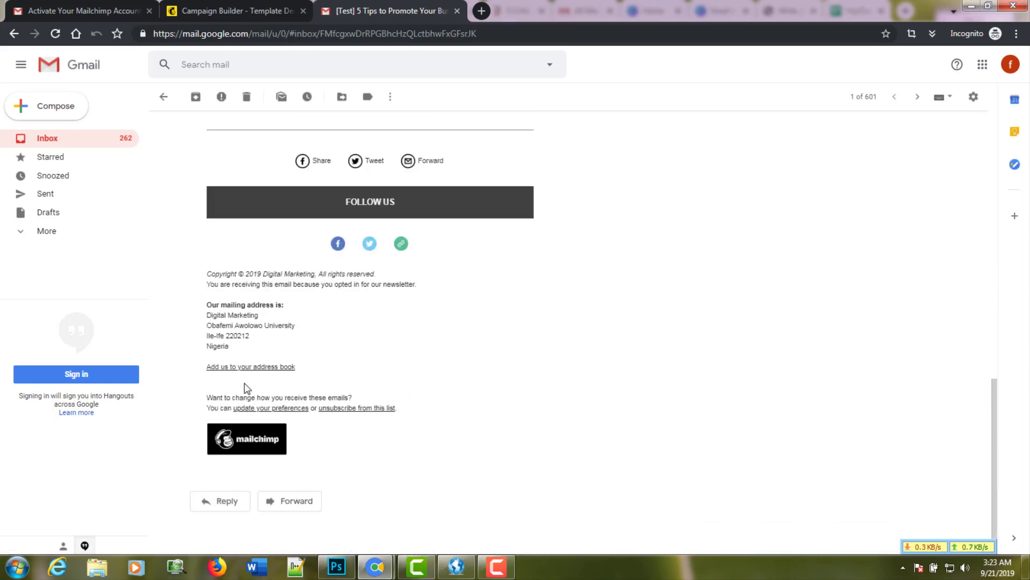
{"action": "scroll", "coordinate": [448, 179], "scroll_direction": "up", "scroll_amount": 13}
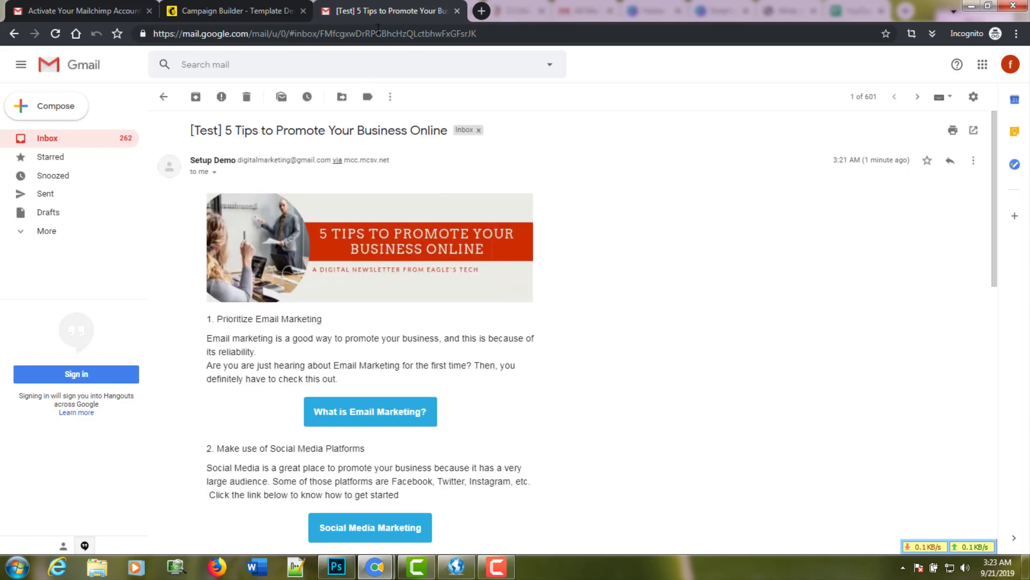
Return to the Mailchimp campaign builder and look over the email design from header to footer
{"action": "left_click", "coordinate": [230, 15]}
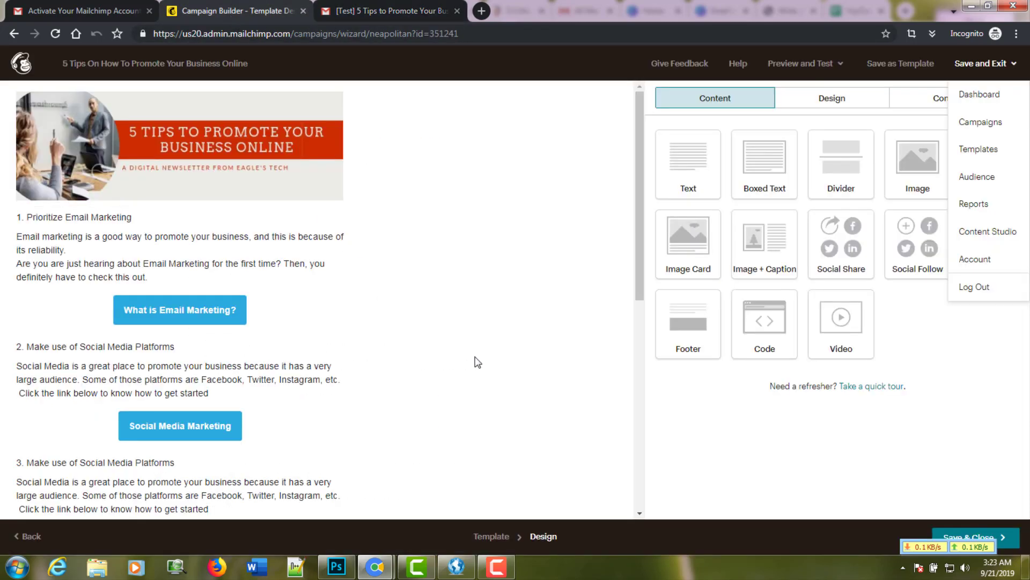
{"action": "scroll", "coordinate": [470, 378], "scroll_direction": "down", "scroll_amount": 4}
{"action": "scroll", "coordinate": [466, 376], "scroll_direction": "down", "scroll_amount": 5}
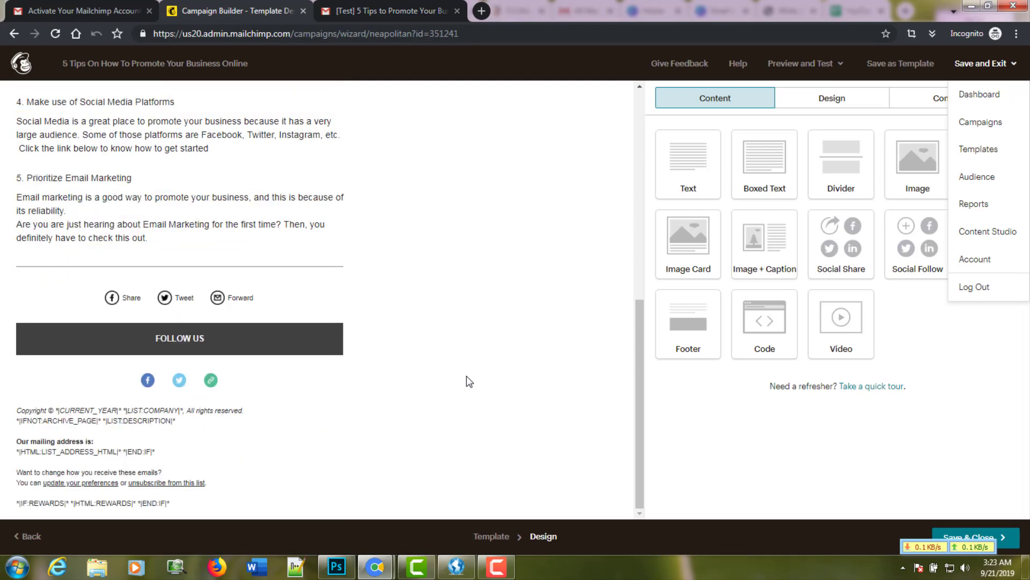
{"action": "scroll", "coordinate": [466, 375], "scroll_direction": "up", "scroll_amount": 10}
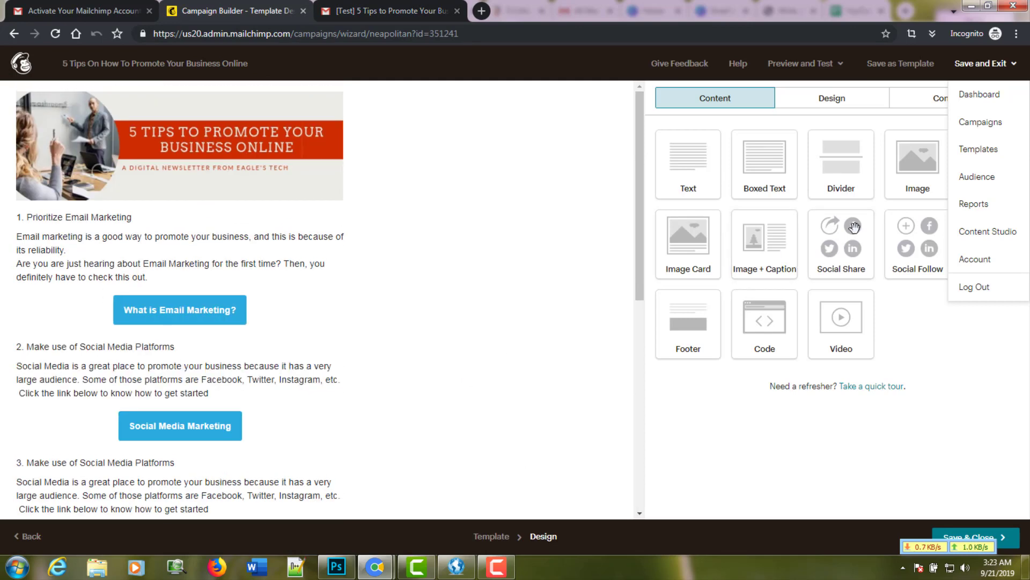